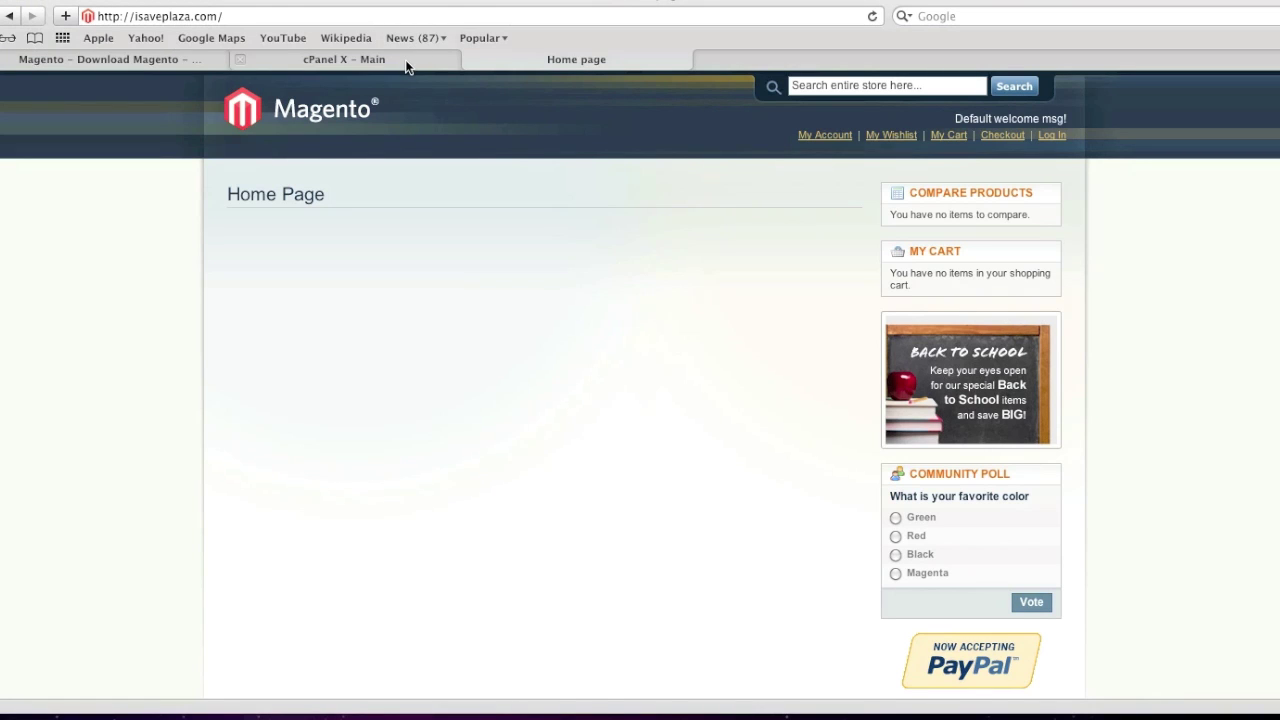
Switch from the empty Magento home page to the cPanel X main dashboard
{"action": "left_click", "coordinate": [405, 62]}
{"action": "scroll", "coordinate": [700, 480], "scroll_direction": "down", "scroll_amount": 3}
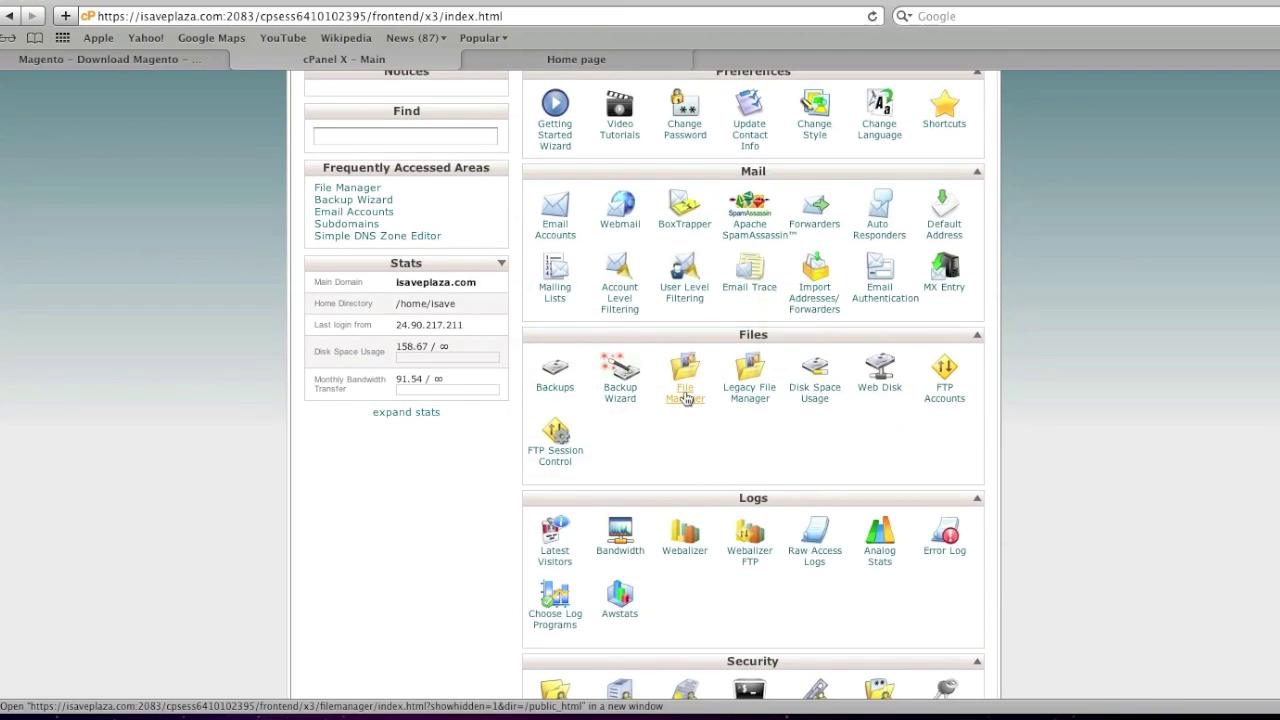
Open File Manager at the home directory and browse to public_html/app/etc
{"action": "left_click", "coordinate": [686, 396]}
{"action": "left_click", "coordinate": [644, 503]}
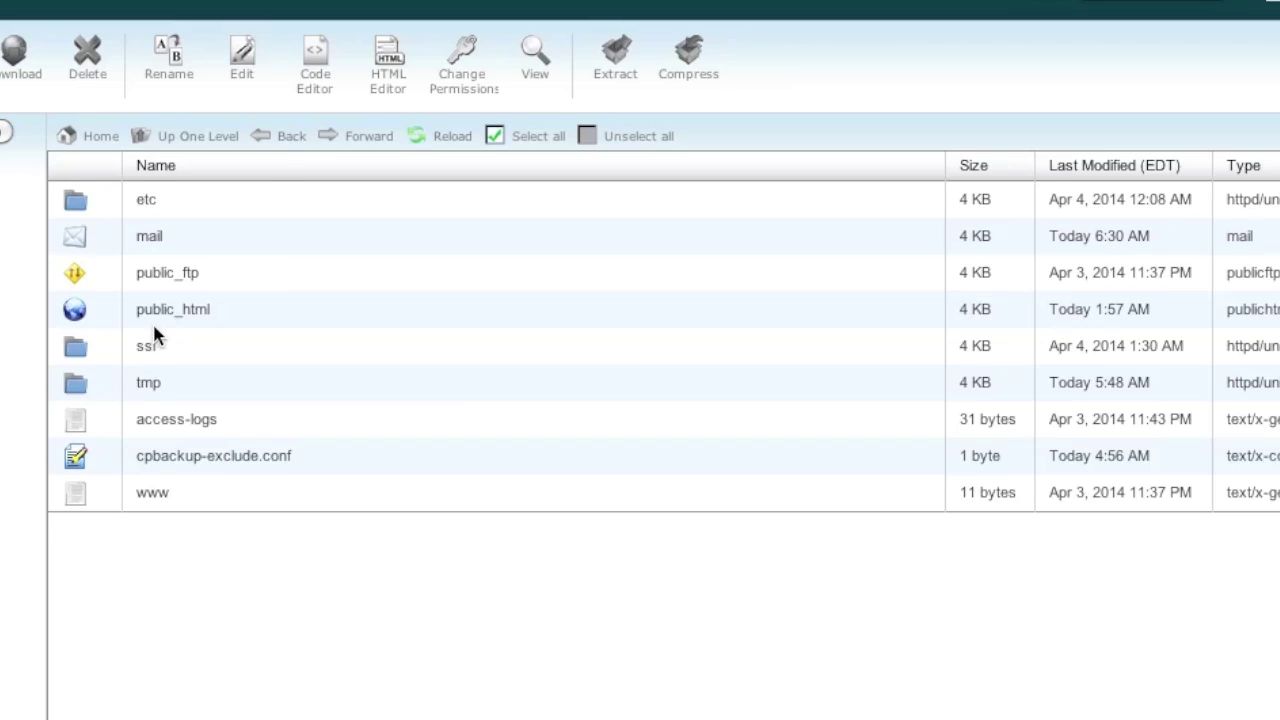
{"action": "left_click", "coordinate": [374, 311]}
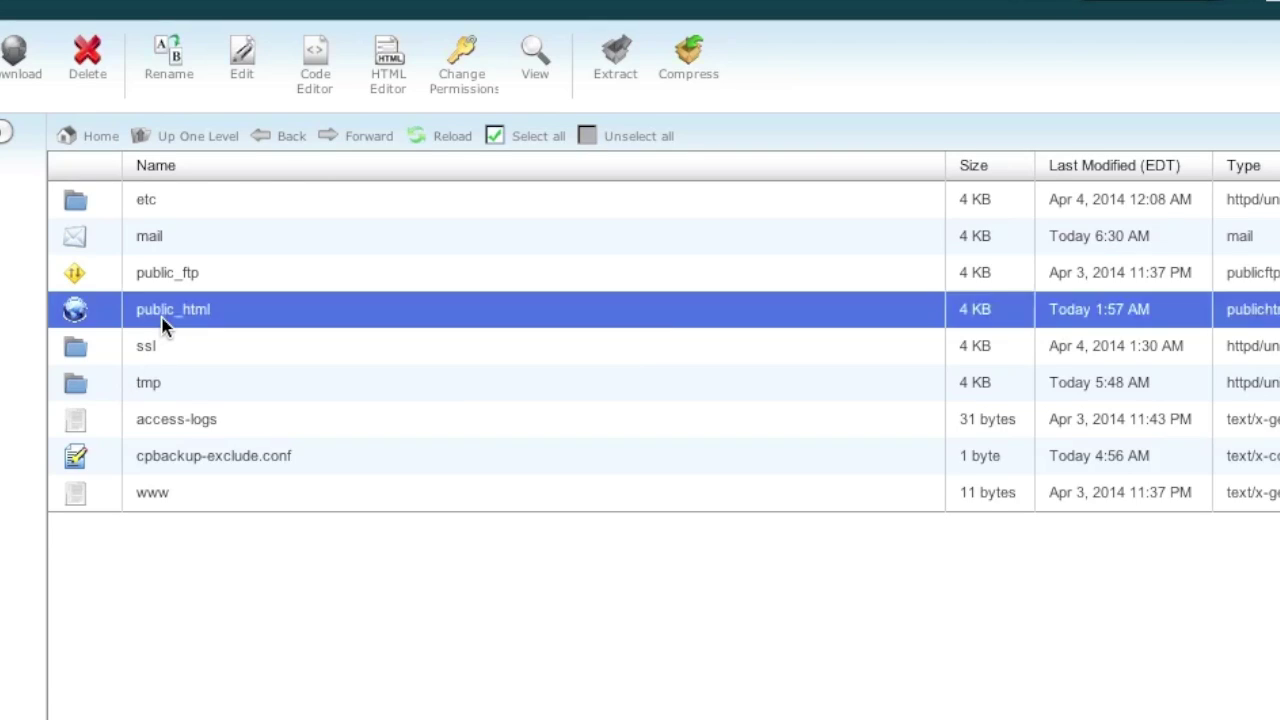
{"action": "double_click", "coordinate": [162, 320]}
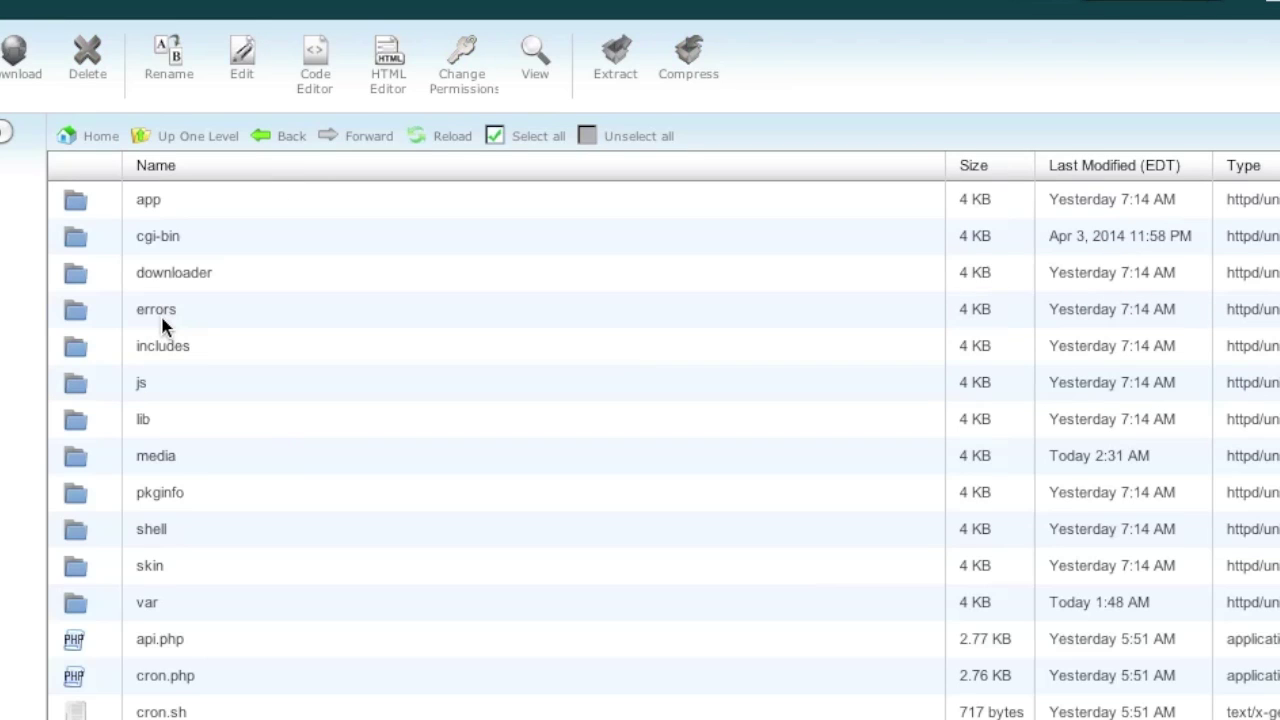
{"action": "double_click", "coordinate": [186, 200]}
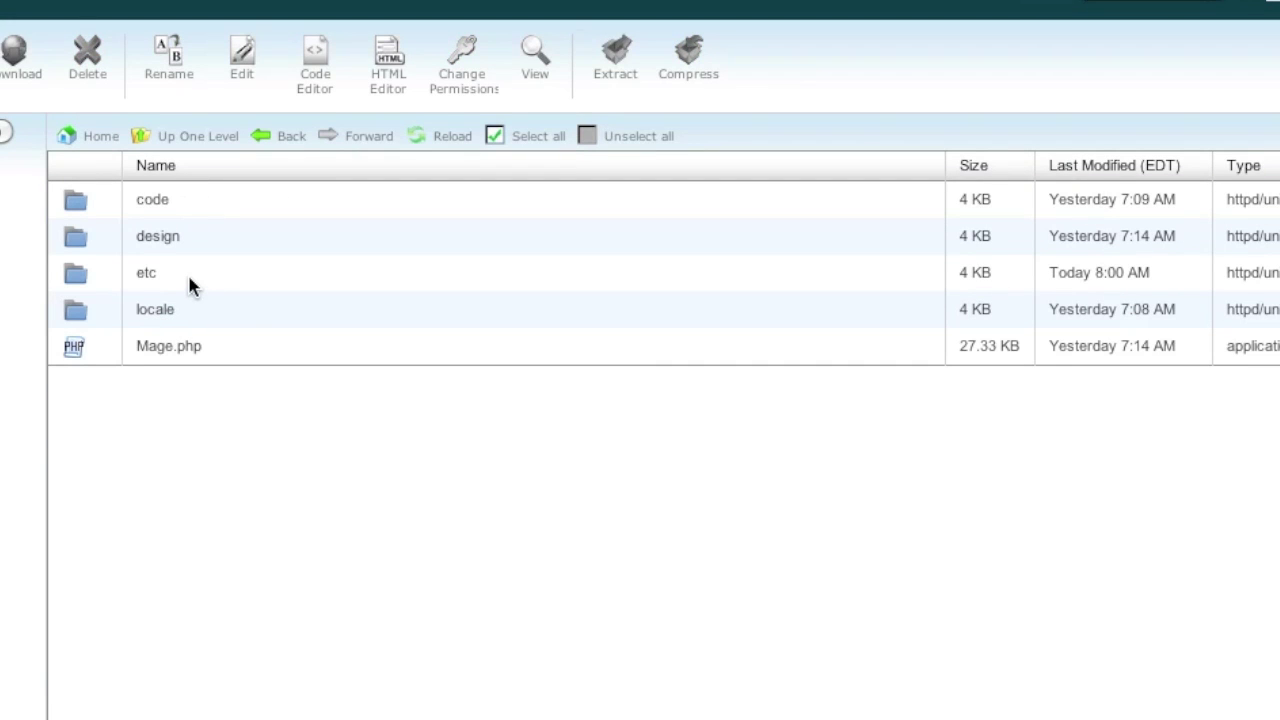
{"action": "double_click", "coordinate": [188, 278]}
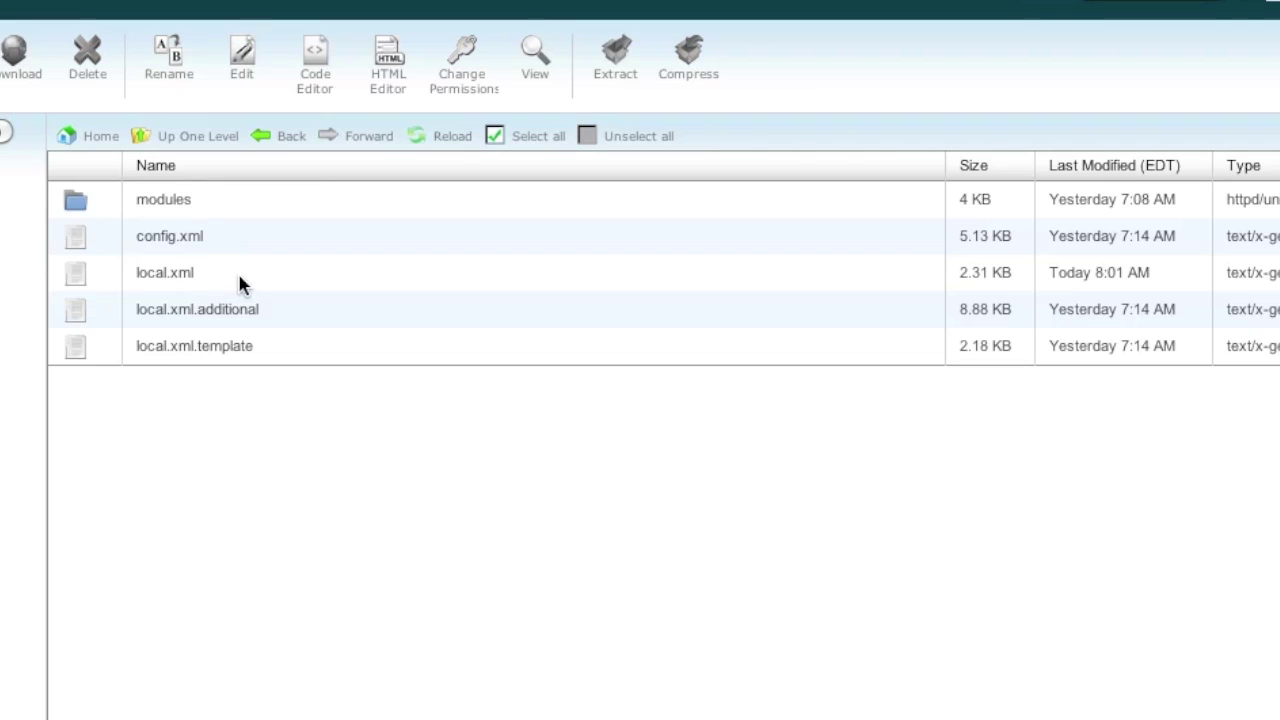
Delete local.xml from the etc folder, confirming the deletion
{"action": "left_click", "coordinate": [220, 280]}
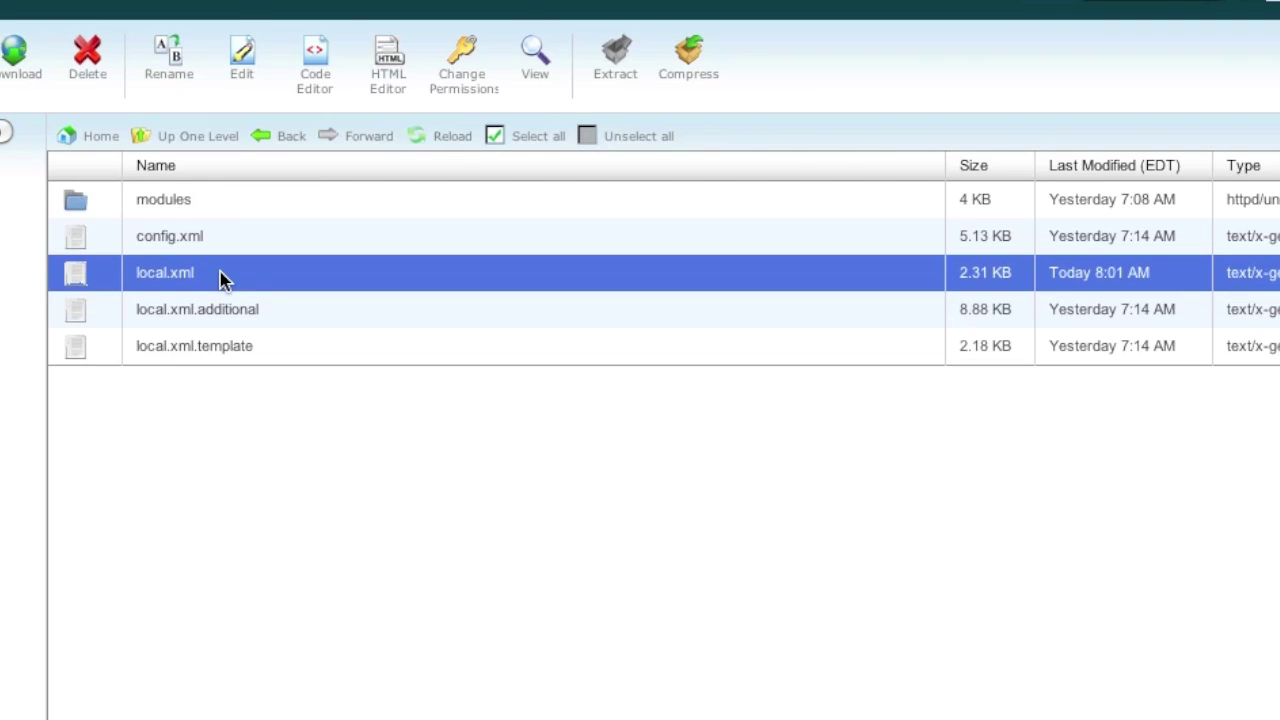
{"action": "left_click", "coordinate": [101, 74]}
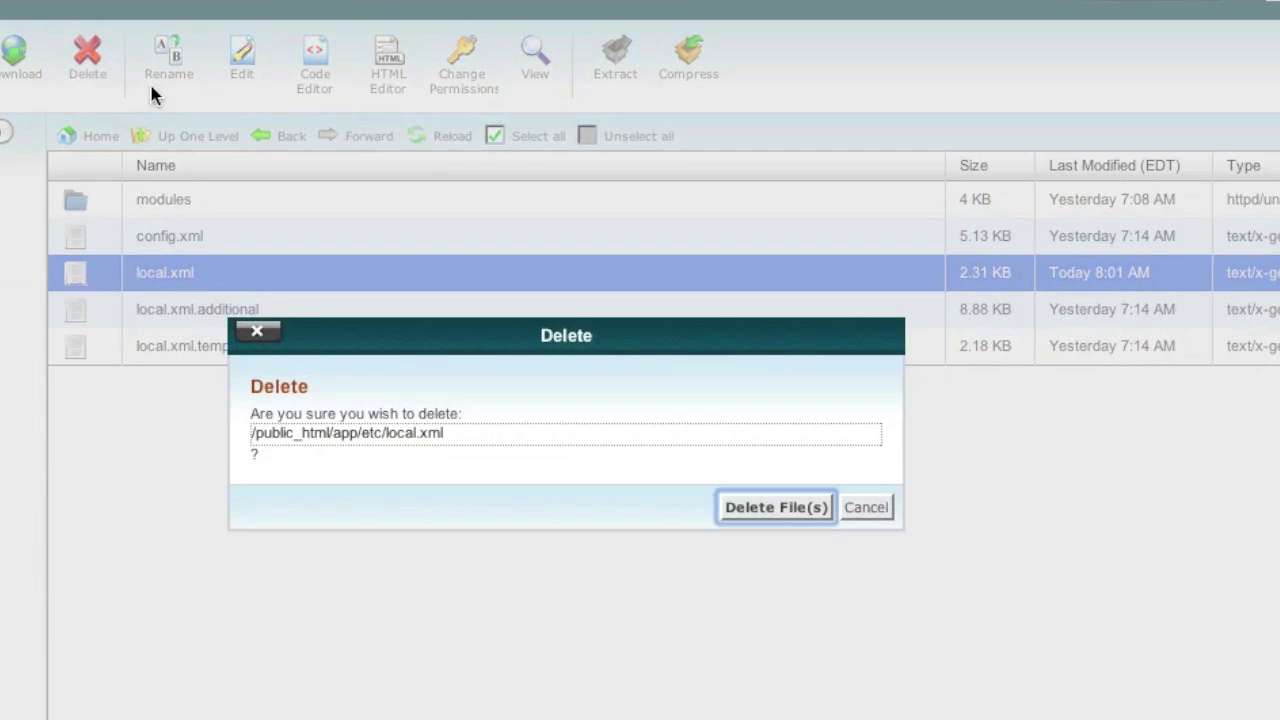
{"action": "left_click", "coordinate": [775, 507]}
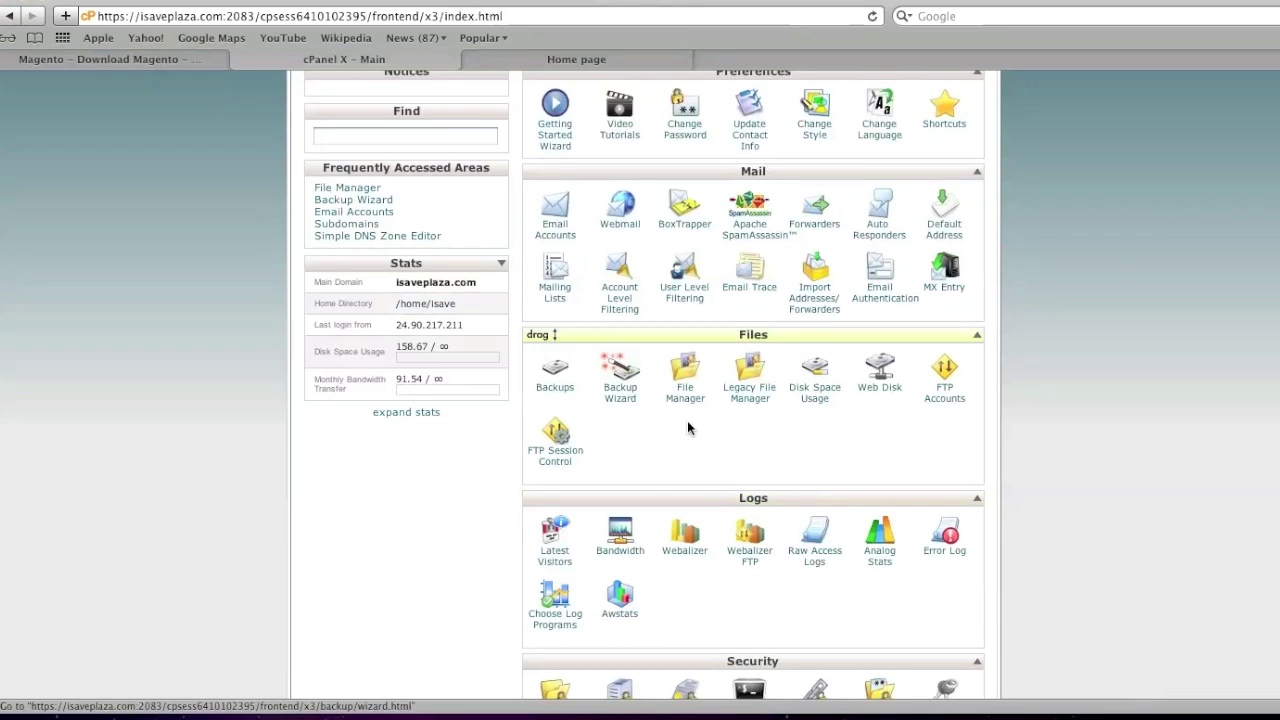
{"action": "scroll", "coordinate": [789, 484], "scroll_direction": "down", "scroll_amount": 8}
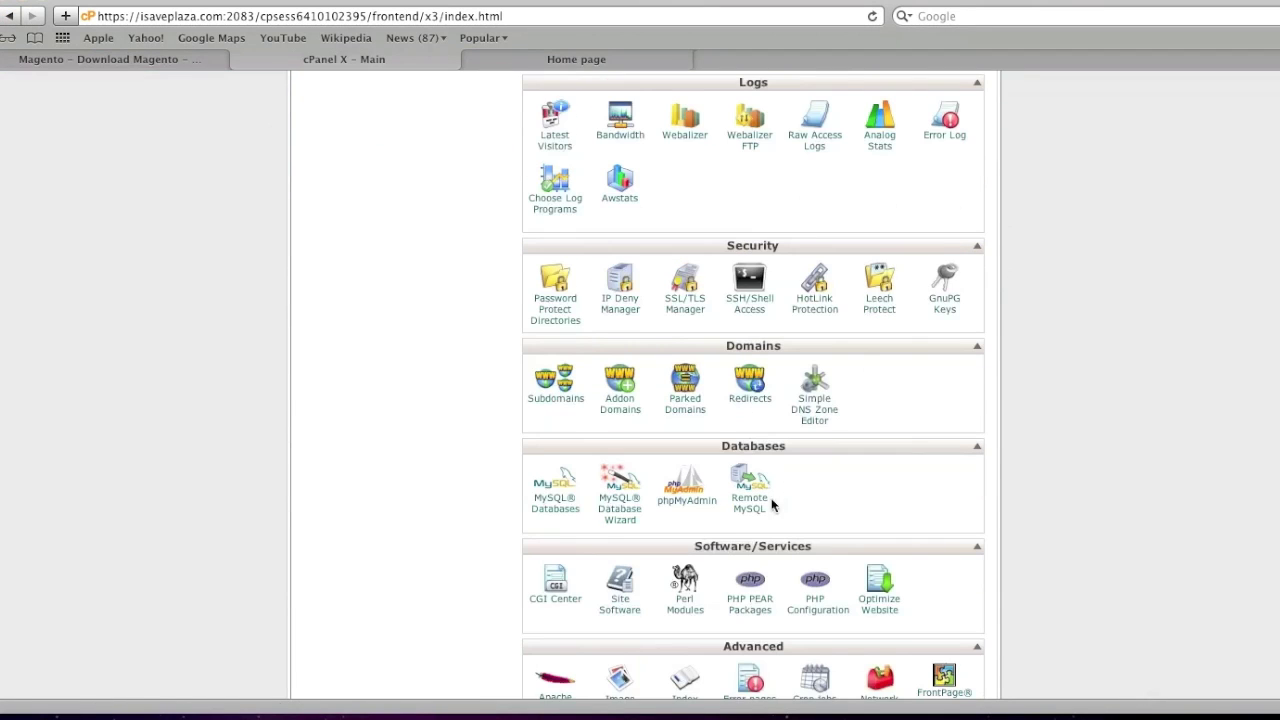
Drop all 250 isave_mystore tables in phpMyAdmin, leaving 142 after a foreign-key error
{"action": "left_click", "coordinate": [687, 500]}
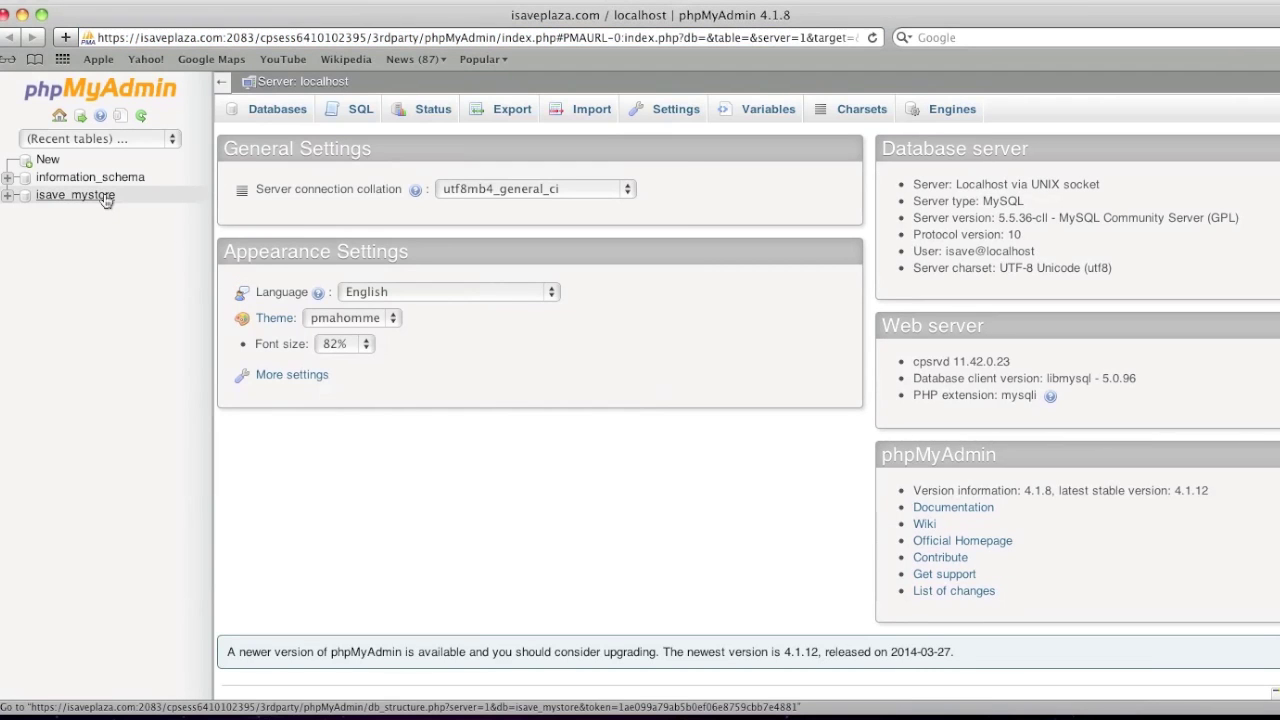
{"action": "left_click", "coordinate": [106, 197]}
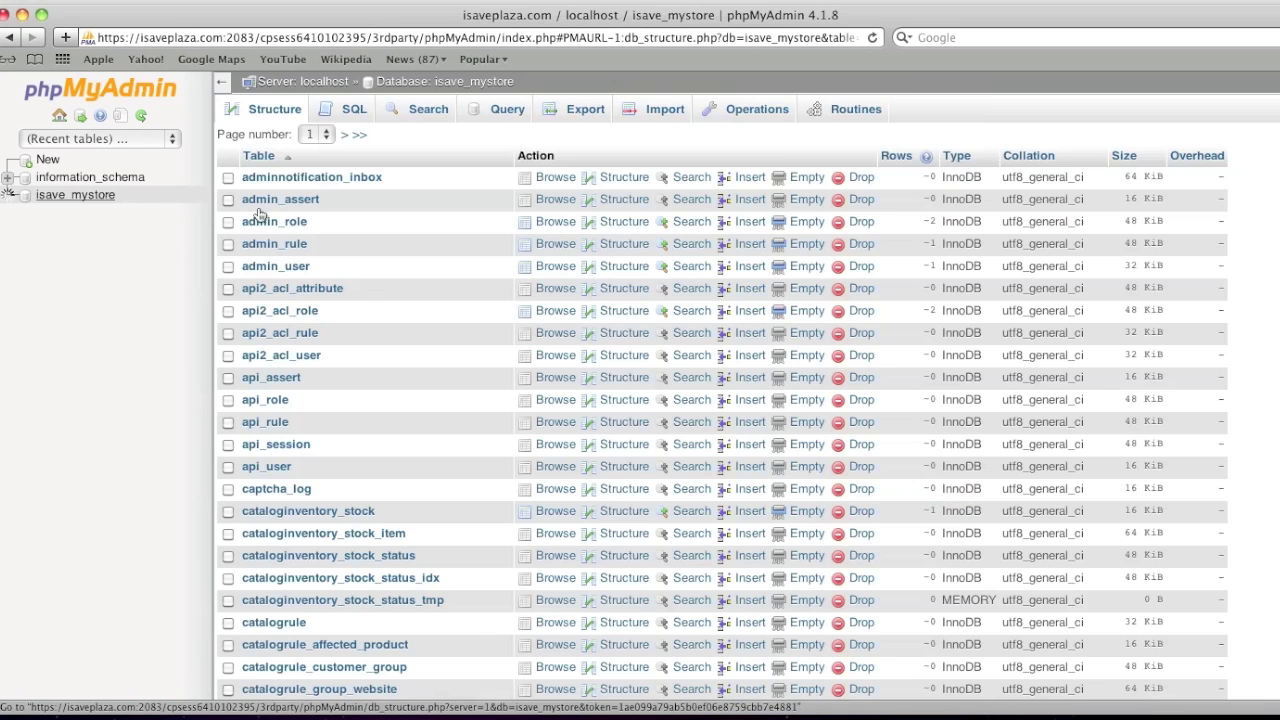
{"action": "scroll", "coordinate": [279, 427], "scroll_direction": "down", "scroll_amount": 20}
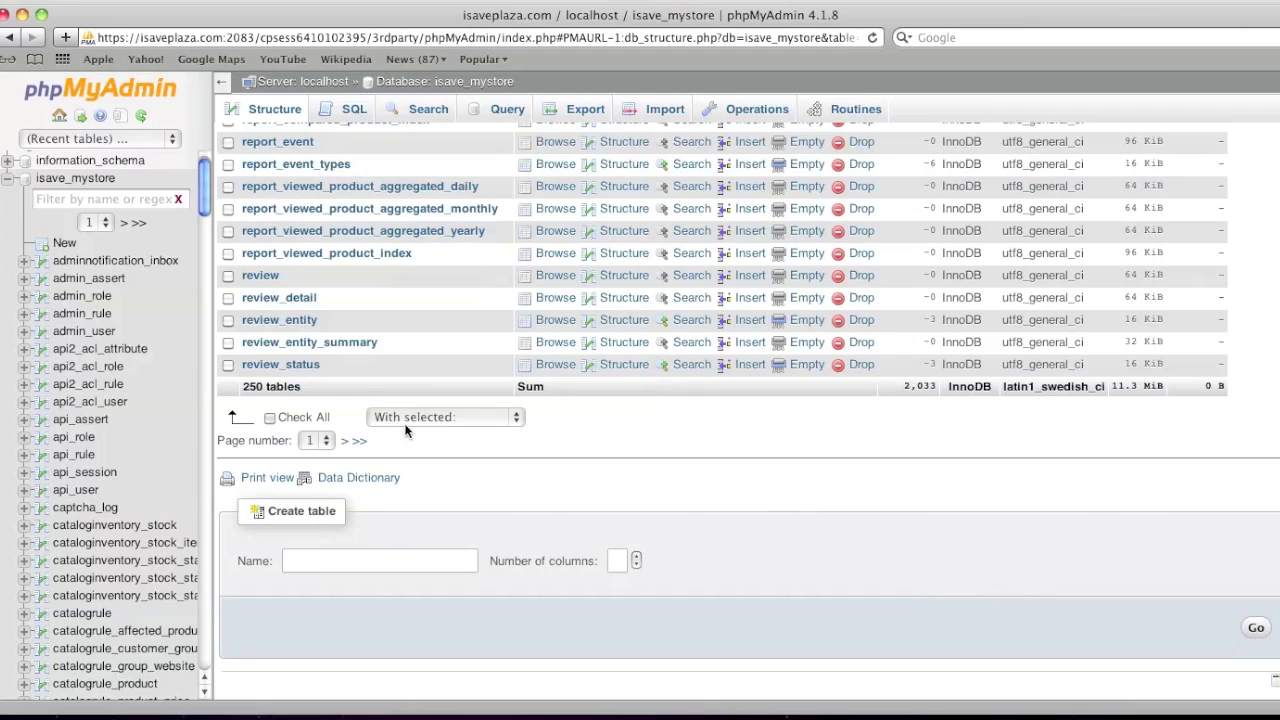
{"action": "left_click", "coordinate": [270, 417]}
{"action": "left_click", "coordinate": [440, 417]}
{"action": "left_click", "coordinate": [437, 481]}
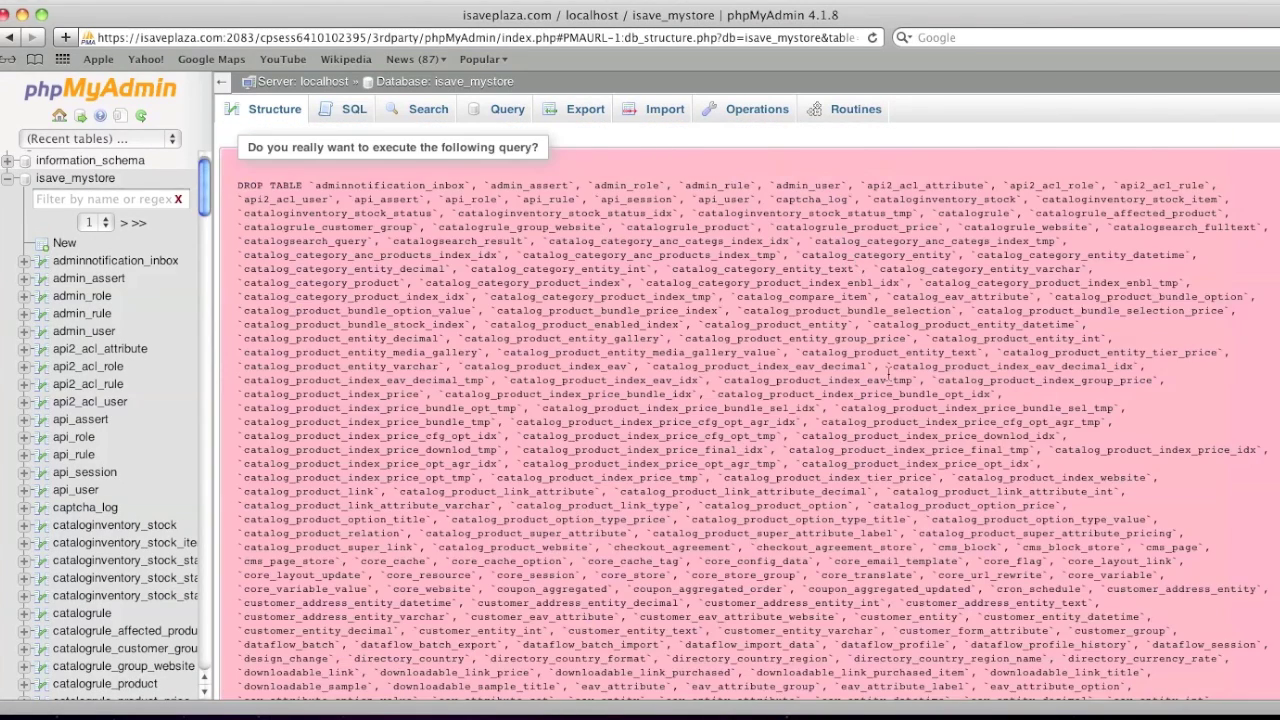
{"action": "scroll", "coordinate": [888, 376], "scroll_direction": "down", "scroll_amount": 10}
{"action": "left_click", "coordinate": [1210, 625]}
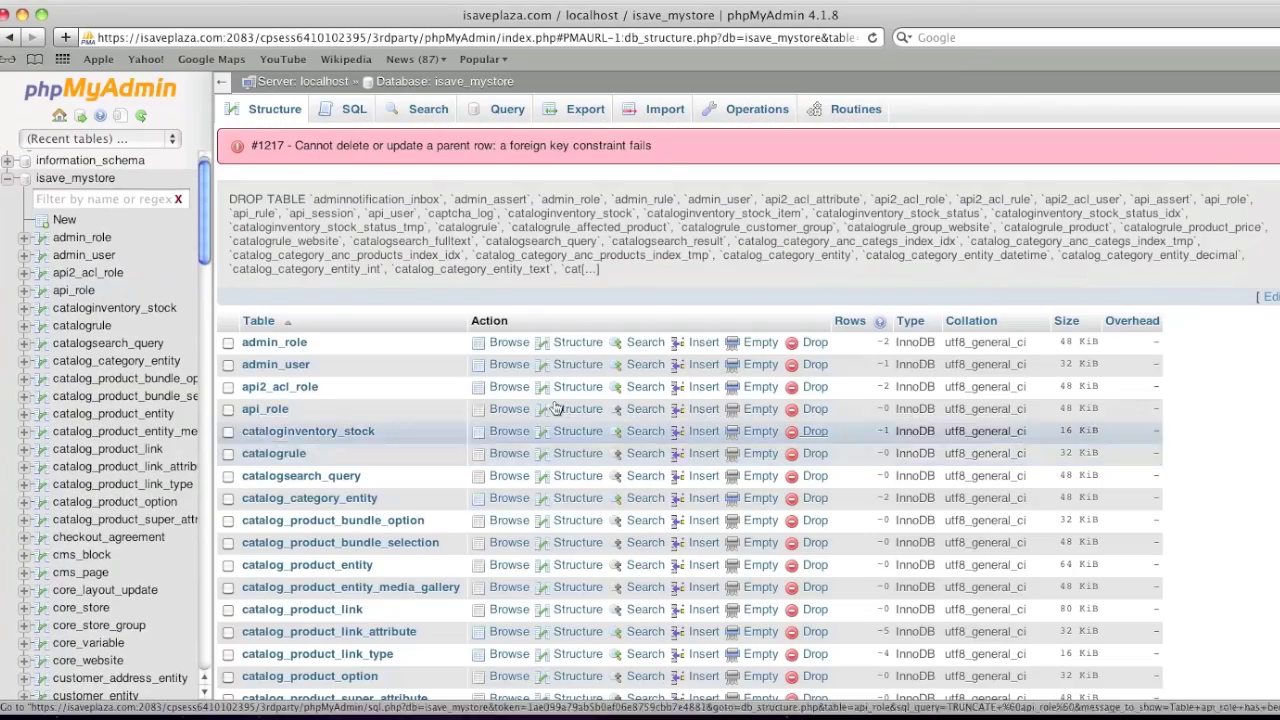
{"action": "scroll", "coordinate": [277, 342], "scroll_direction": "down", "scroll_amount": 20}
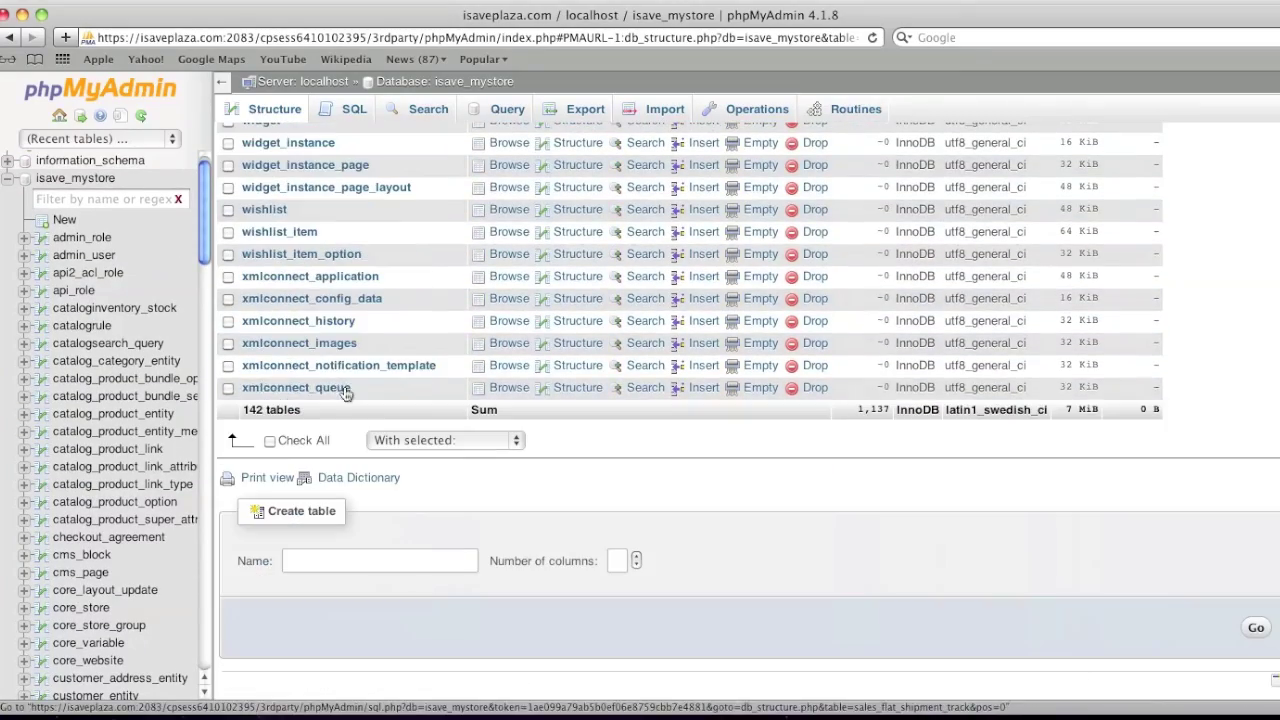
Drop the 142 remaining isave_mystore tables
{"action": "left_click", "coordinate": [270, 441]}
{"action": "left_click", "coordinate": [445, 440]}
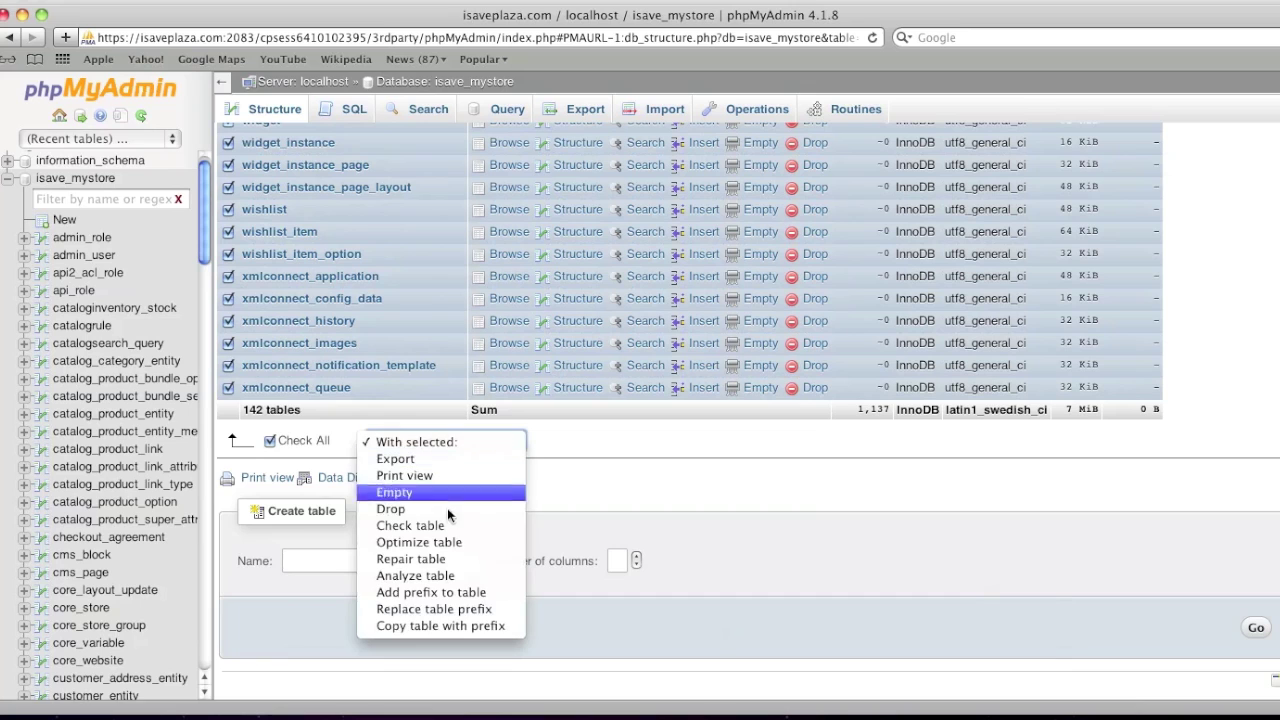
{"action": "left_click", "coordinate": [449, 509]}
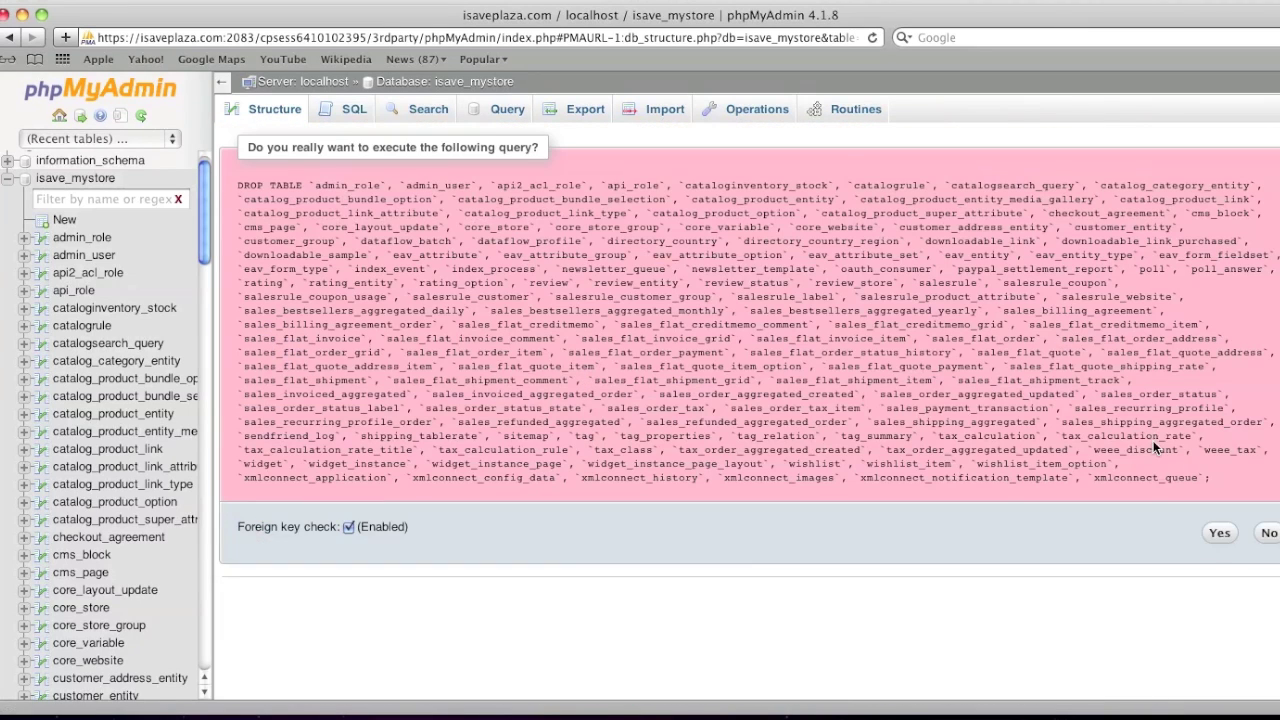
{"action": "left_click", "coordinate": [1218, 533]}
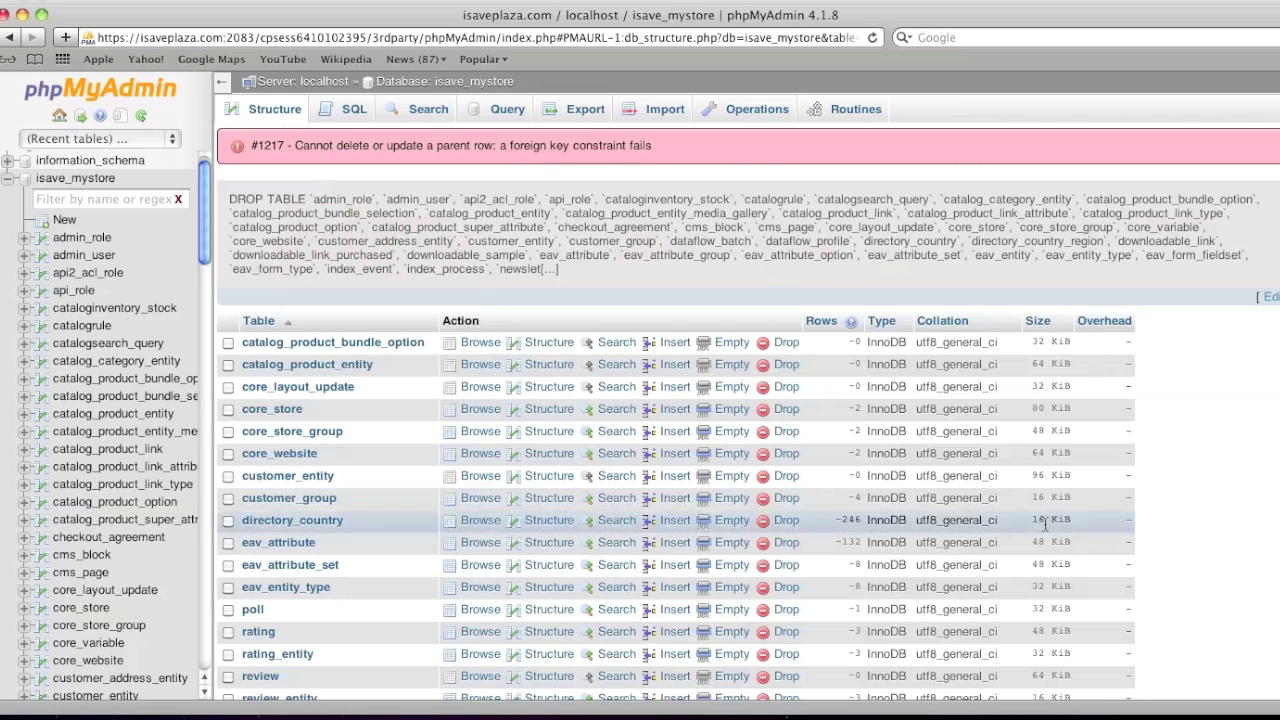
{"action": "scroll", "coordinate": [700, 450], "scroll_direction": "down", "scroll_amount": 15}
Drop the remaining 41 tables, then the final 13, until no tables are left
{"action": "left_click", "coordinate": [400, 443]}
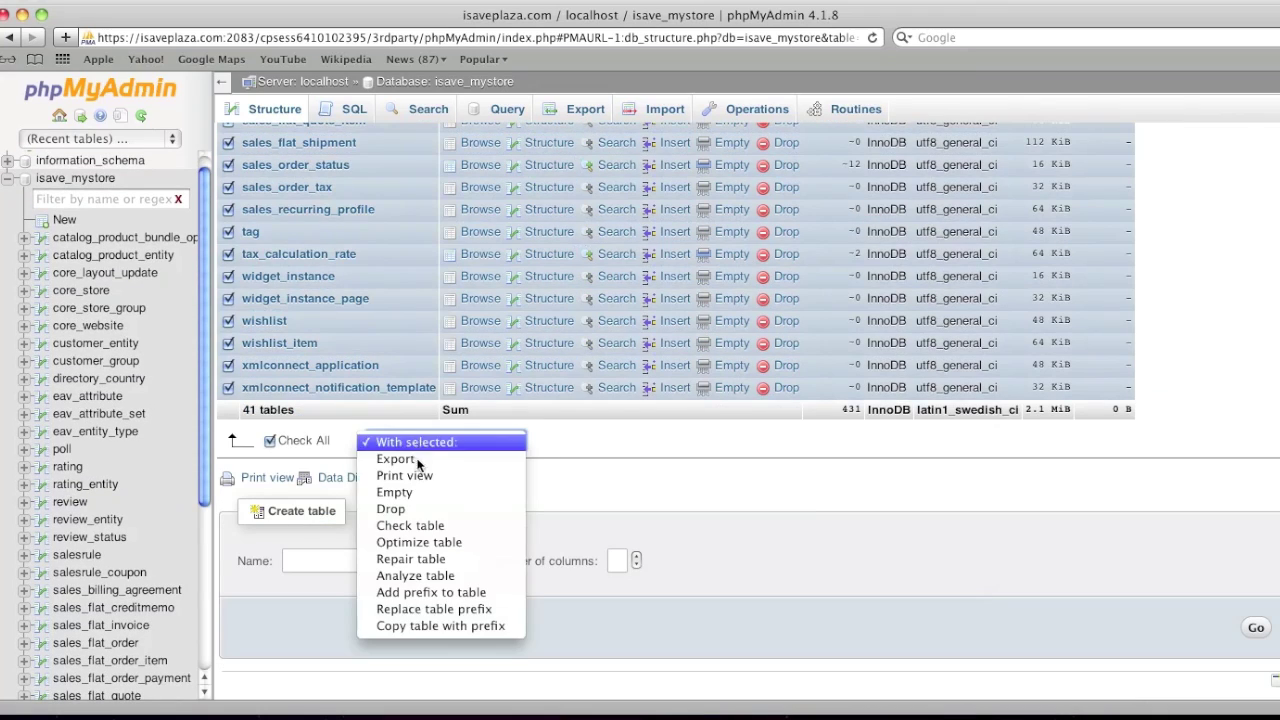
{"action": "left_click", "coordinate": [426, 509]}
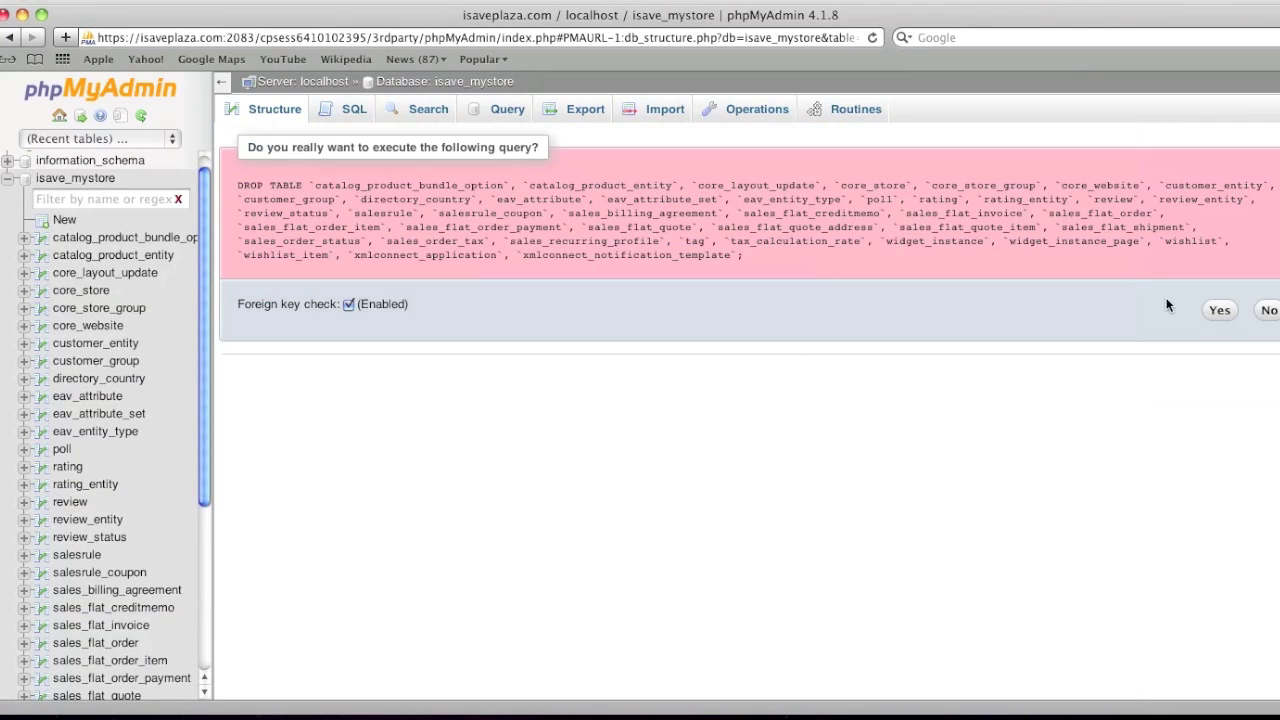
{"action": "left_click", "coordinate": [1219, 310]}
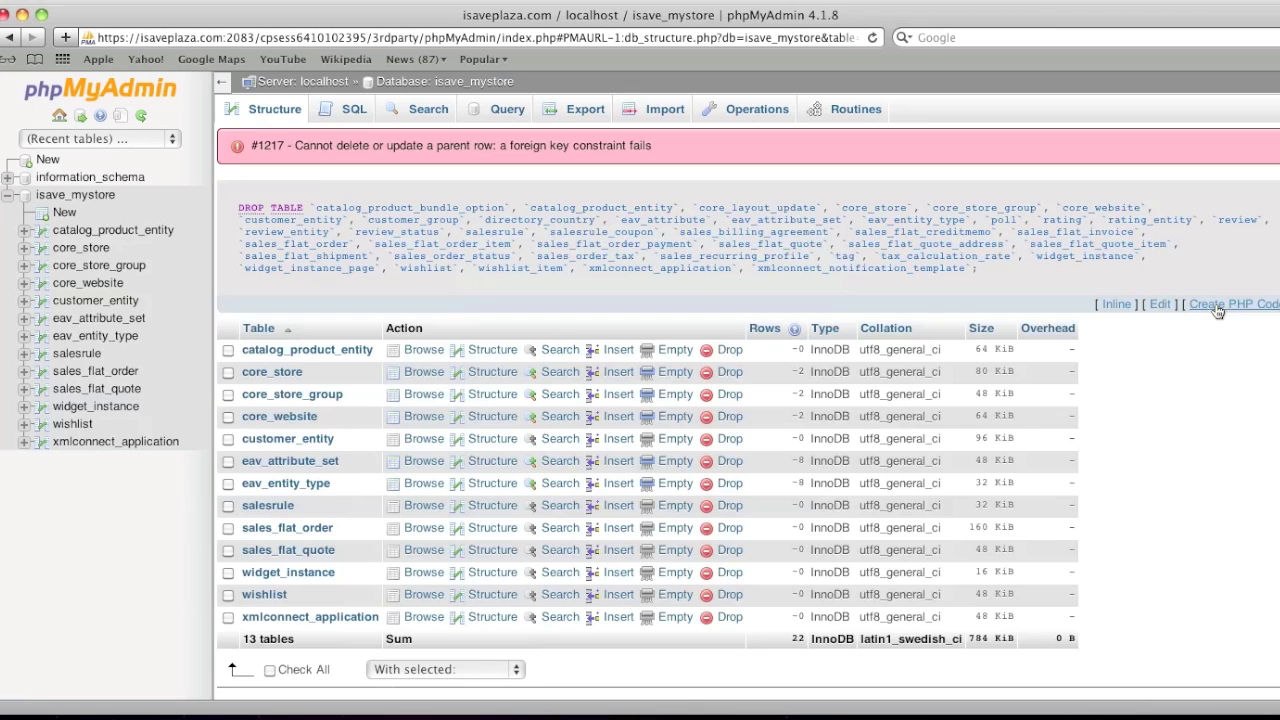
{"action": "left_click", "coordinate": [269, 670]}
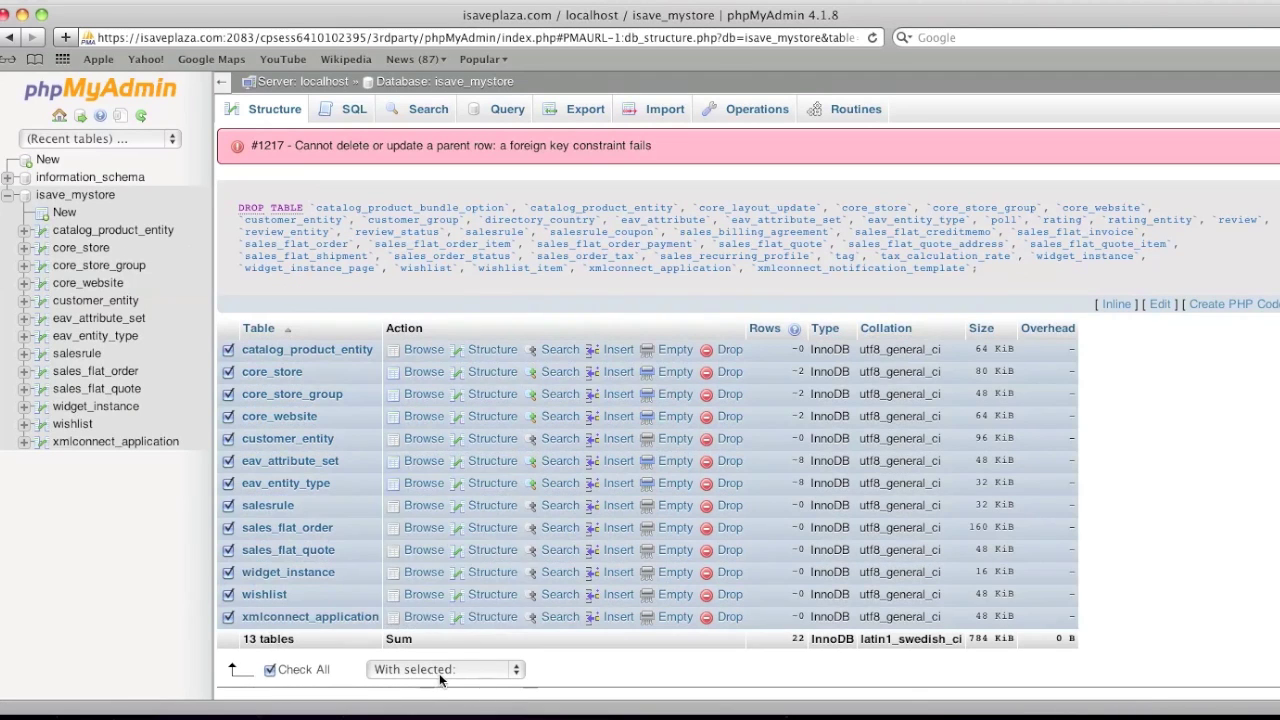
{"action": "left_click", "coordinate": [438, 676]}
{"action": "left_click", "coordinate": [437, 537]}
{"action": "left_click", "coordinate": [1219, 254]}
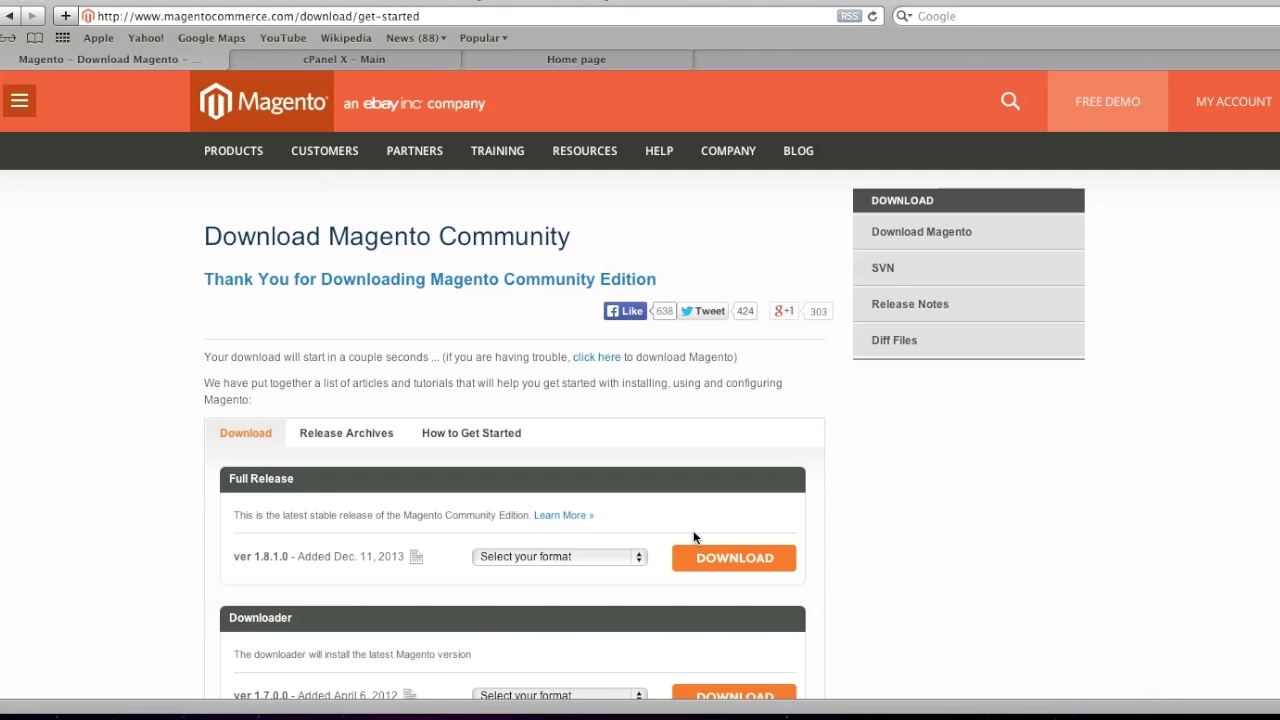
Download the Sample Data package as magento-sample-data-1.6.1.0.zip
{"action": "left_click", "coordinate": [599, 557]}
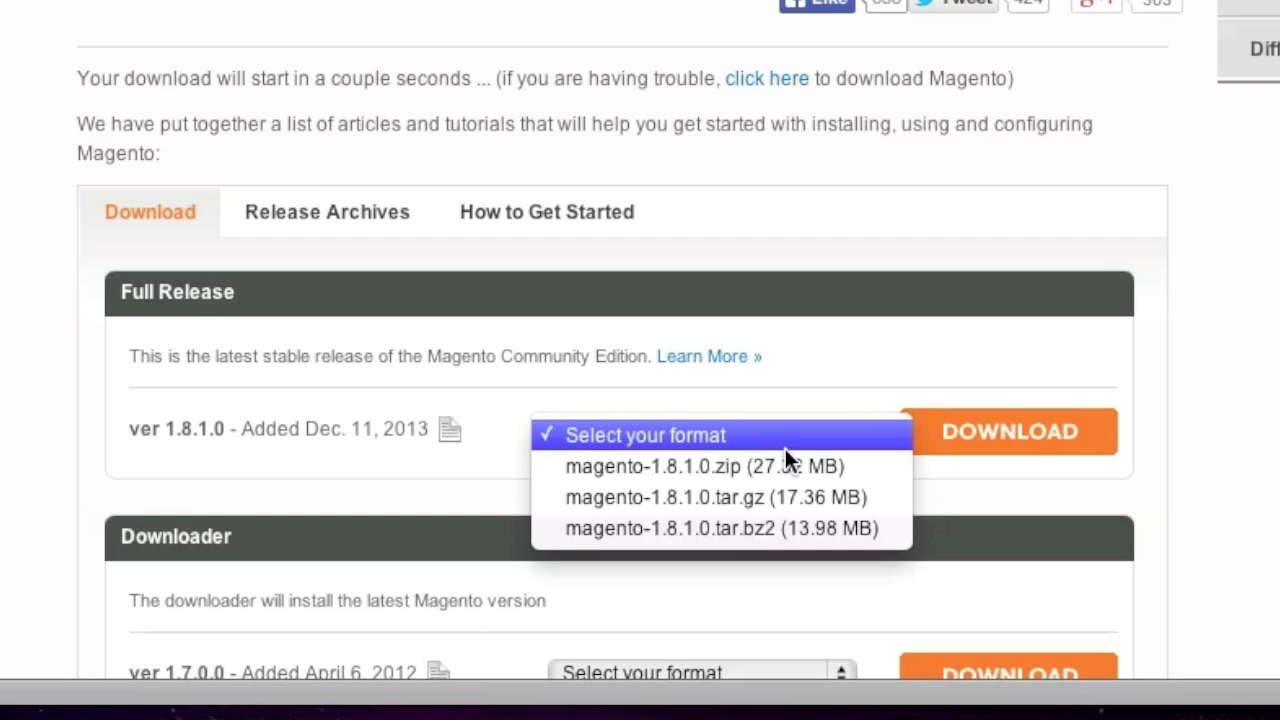
{"action": "left_click", "coordinate": [917, 346]}
{"action": "scroll", "coordinate": [933, 351], "scroll_direction": "down", "scroll_amount": 3}
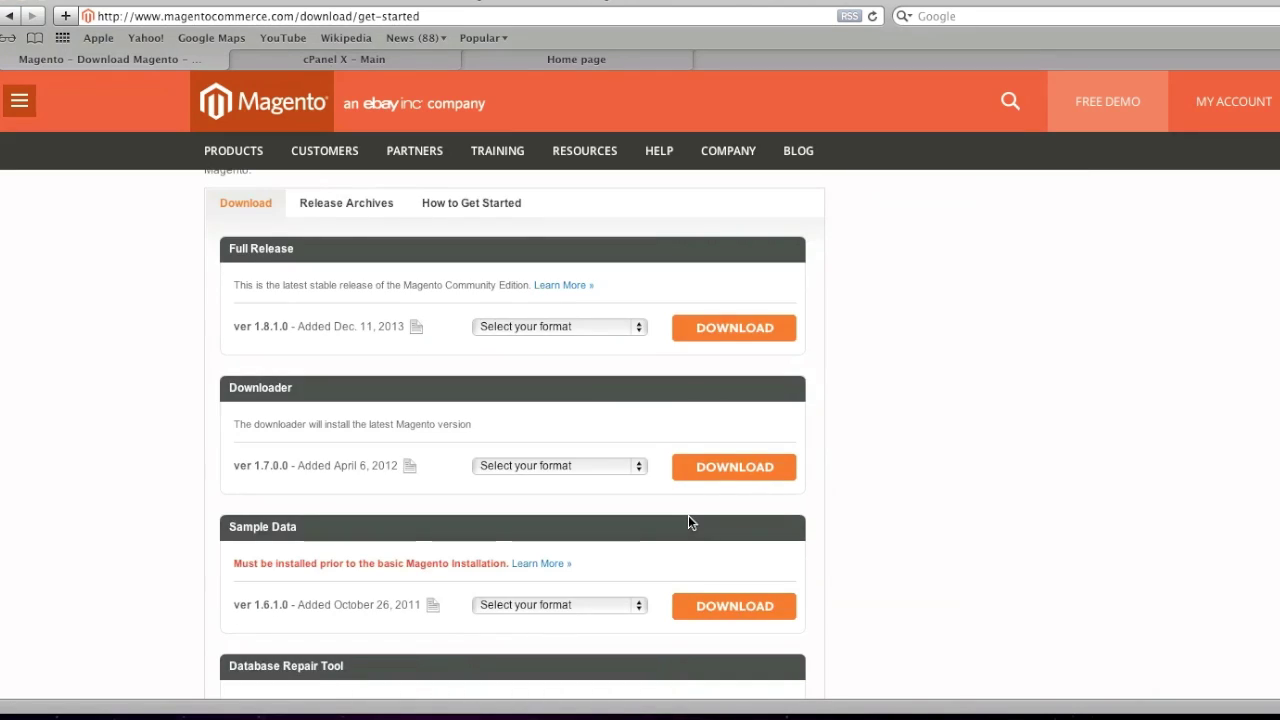
{"action": "scroll", "coordinate": [688, 516], "scroll_direction": "down", "scroll_amount": 1}
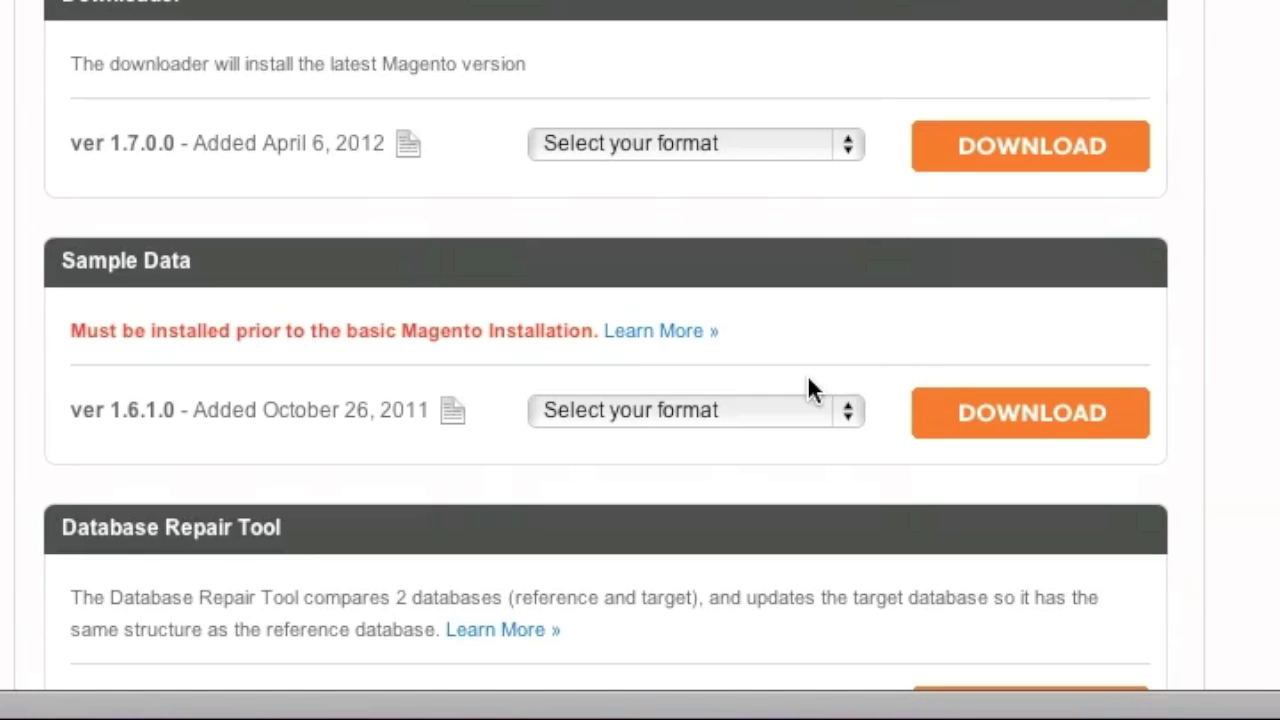
{"action": "left_click", "coordinate": [583, 603]}
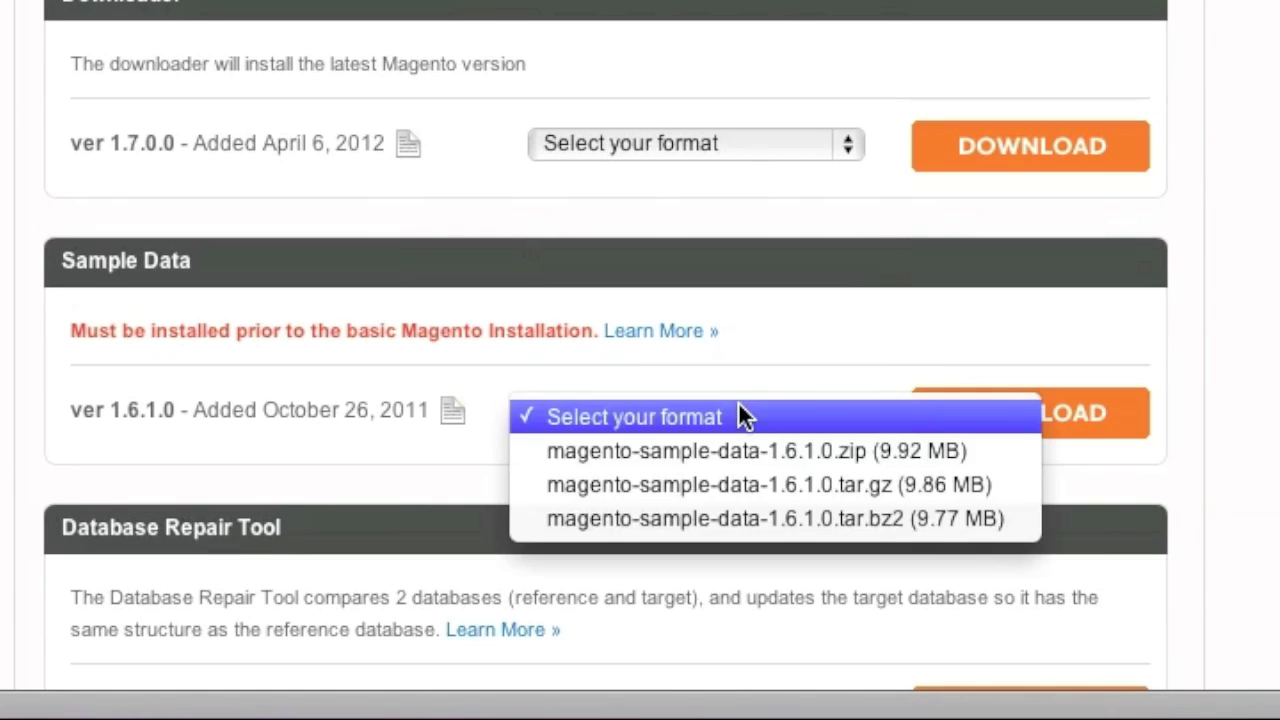
{"action": "left_click", "coordinate": [763, 453]}
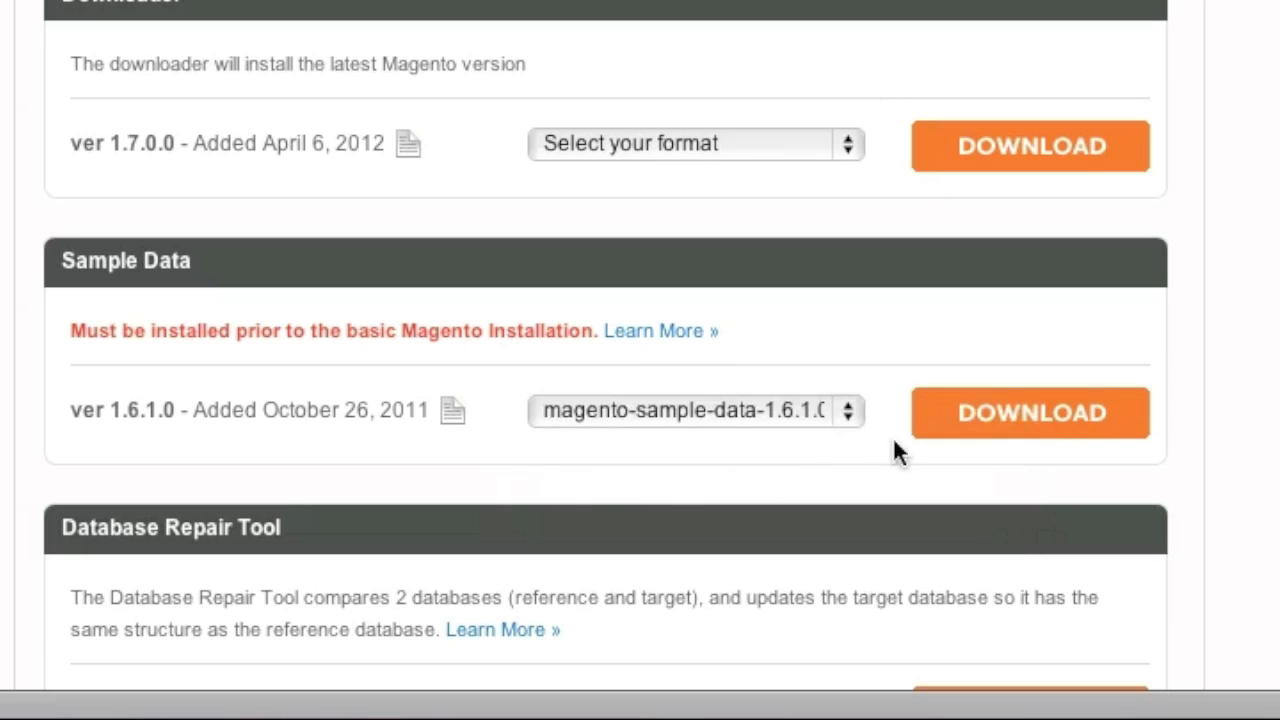
{"action": "left_click", "coordinate": [1056, 410]}
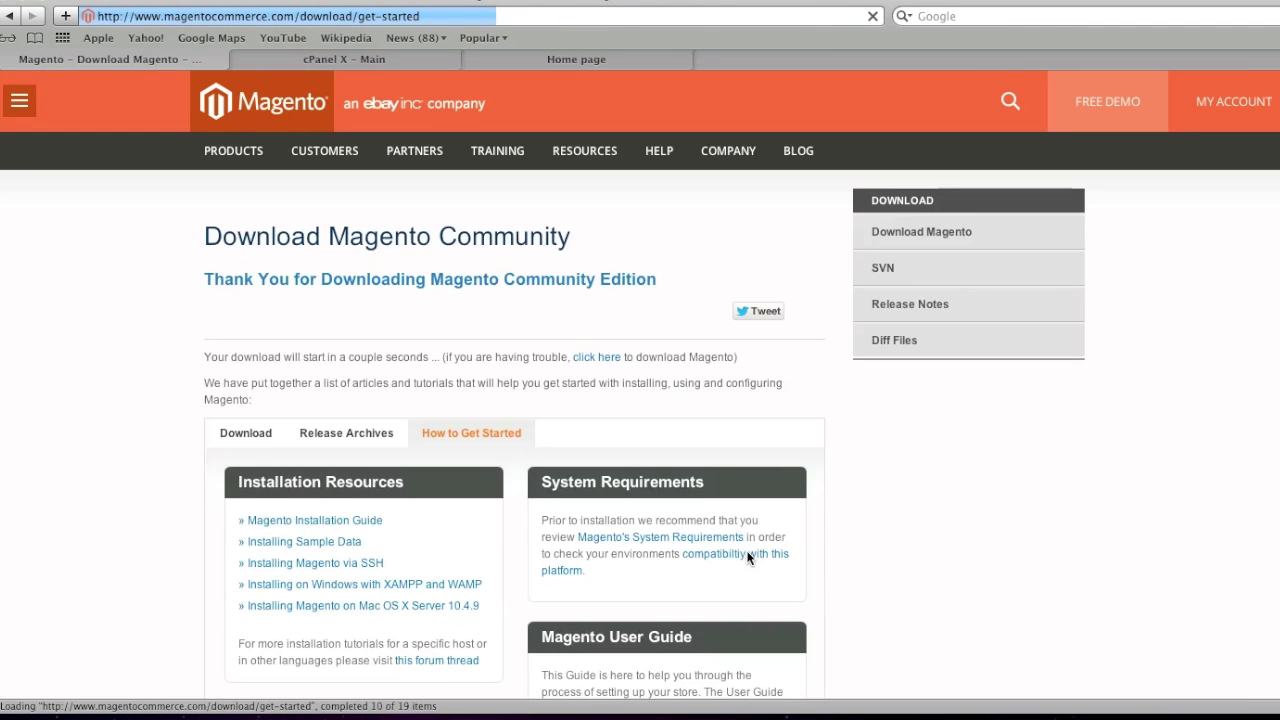
Reveal the downloaded magento-sample-data-1.6.1.0 folder in Finder's Downloads window
{"action": "right_click", "coordinate": [315, 716]}
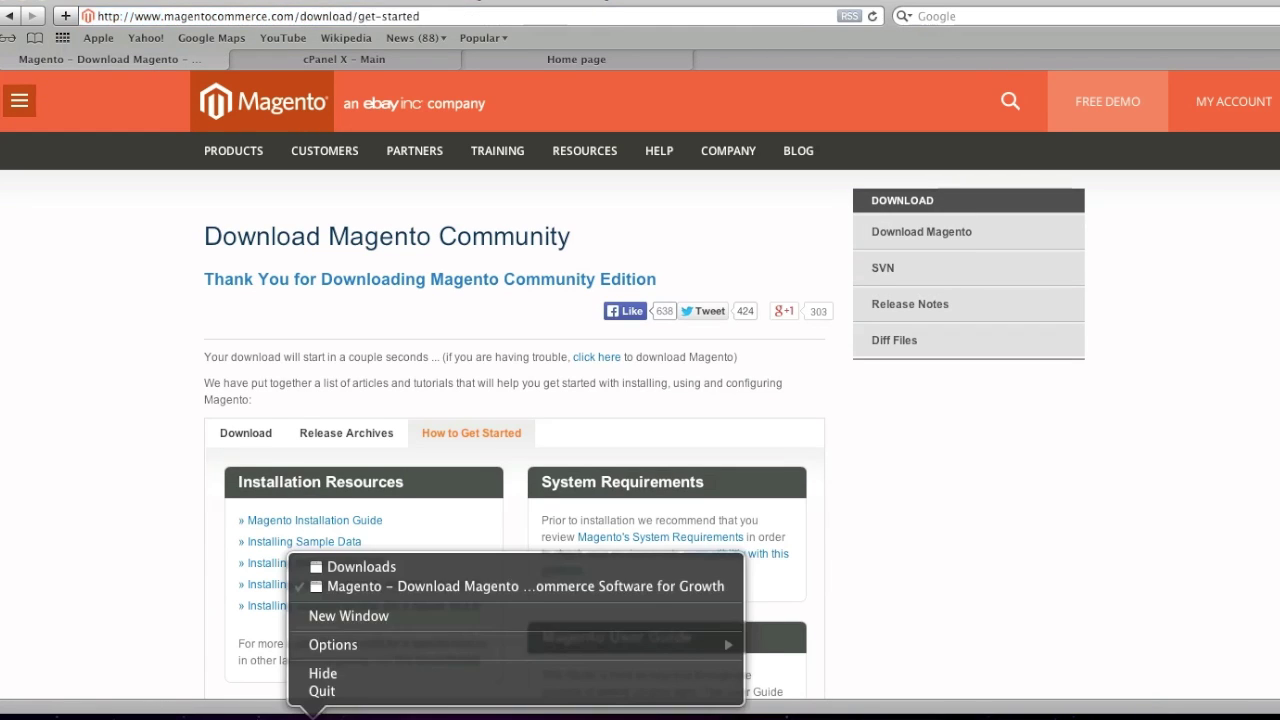
{"action": "left_click", "coordinate": [361, 566]}
{"action": "left_click", "coordinate": [702, 420]}
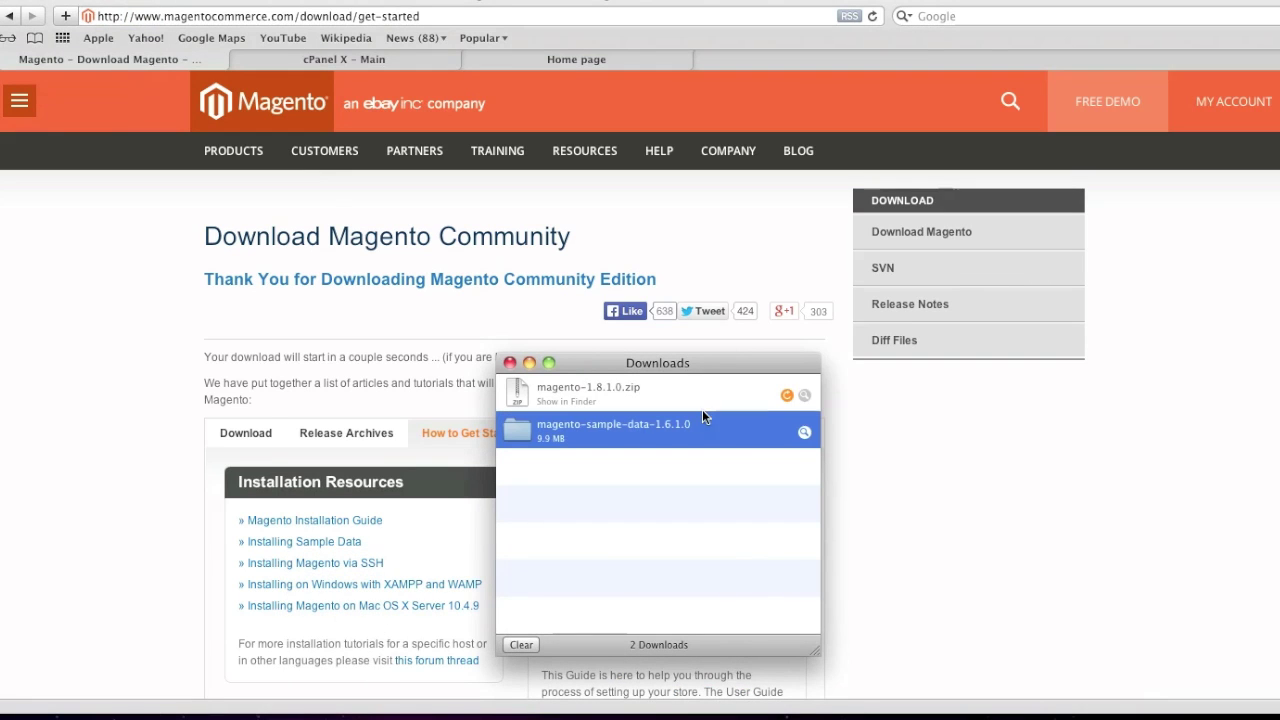
{"action": "left_click", "coordinate": [804, 433]}
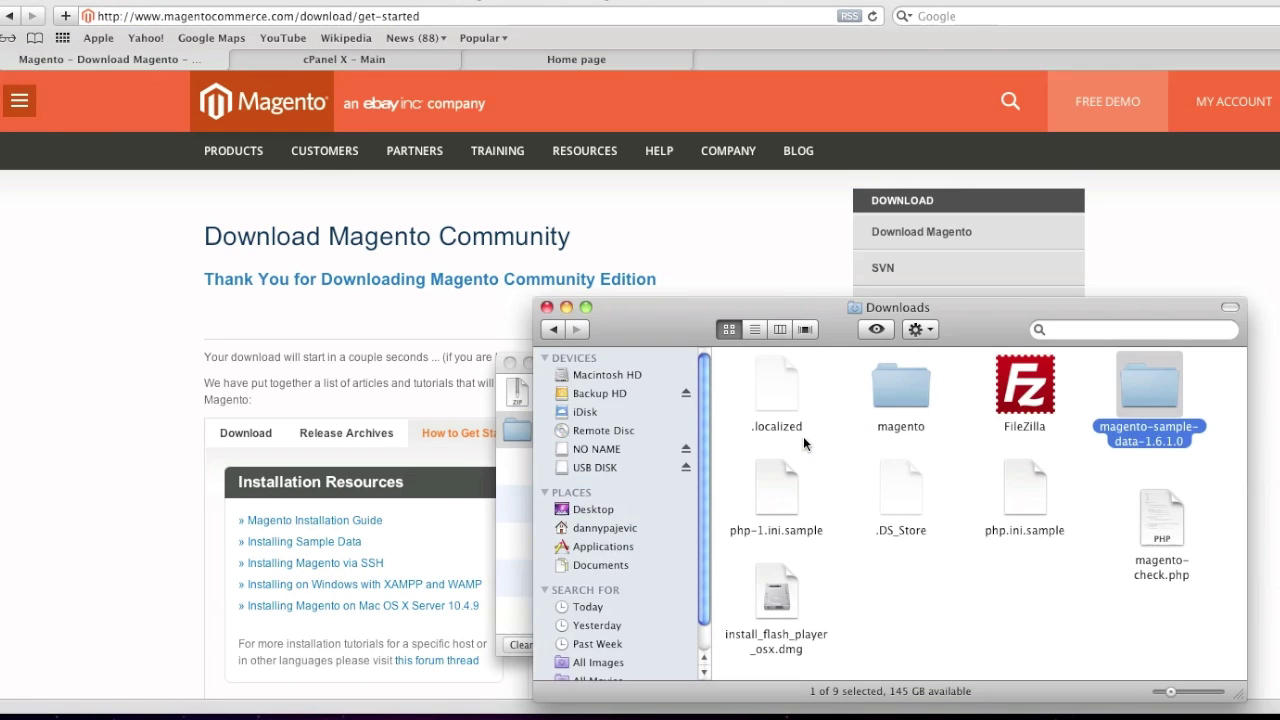
{"action": "left_click_drag", "start_coordinate": [1022, 318], "coordinate": [732, 255]}
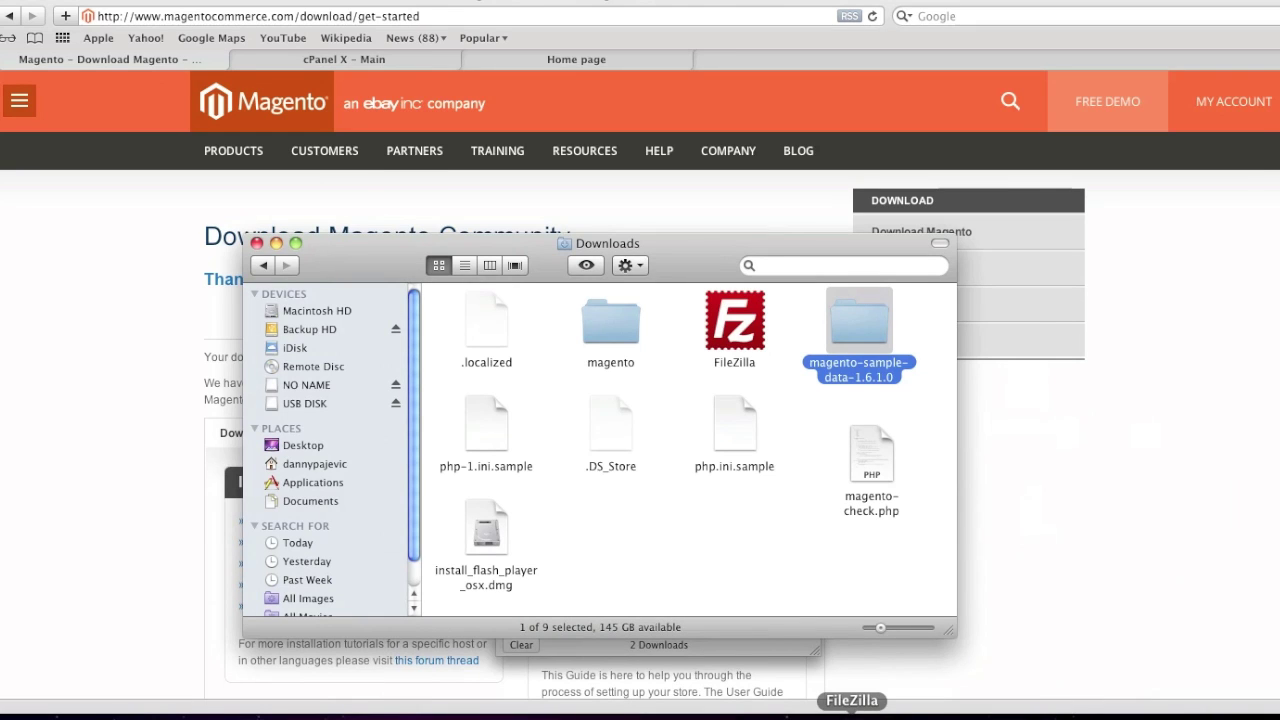
{"action": "left_click", "coordinate": [1170, 708]}
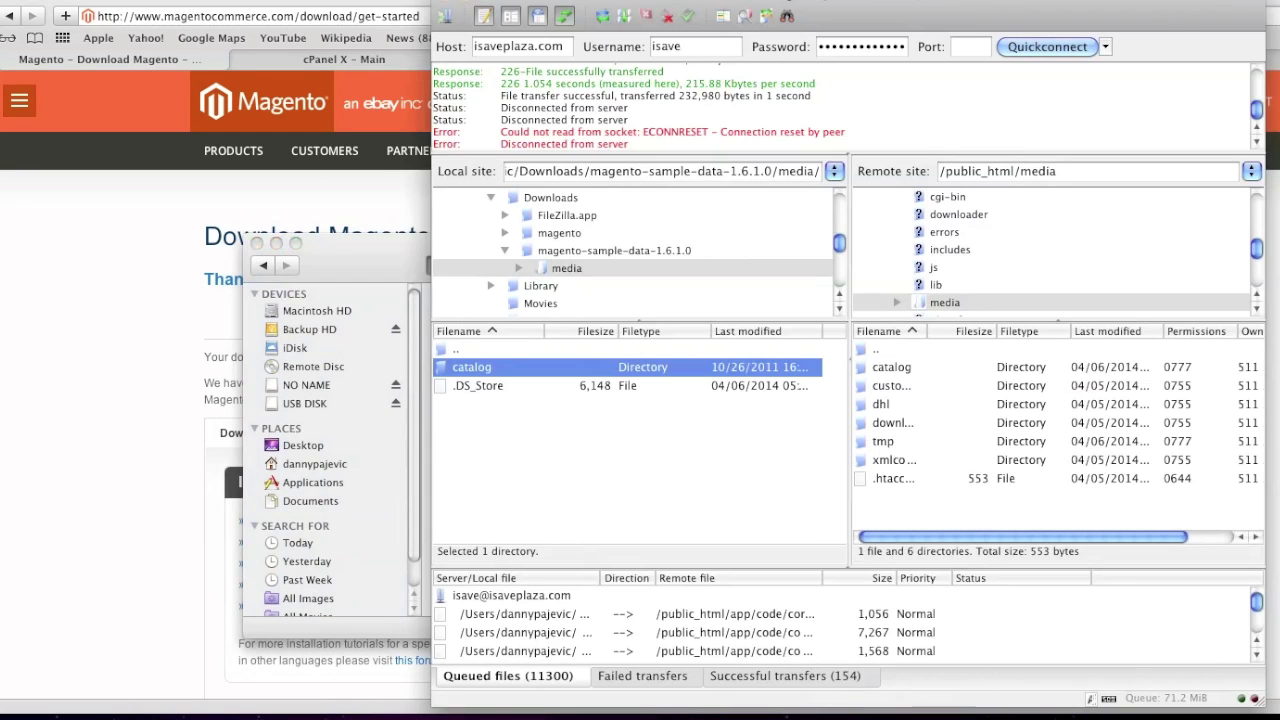
Reconnect FileZilla to the server and open the remote public_html folder
{"action": "left_click", "coordinate": [1054, 49]}
{"action": "left_click", "coordinate": [813, 388]}
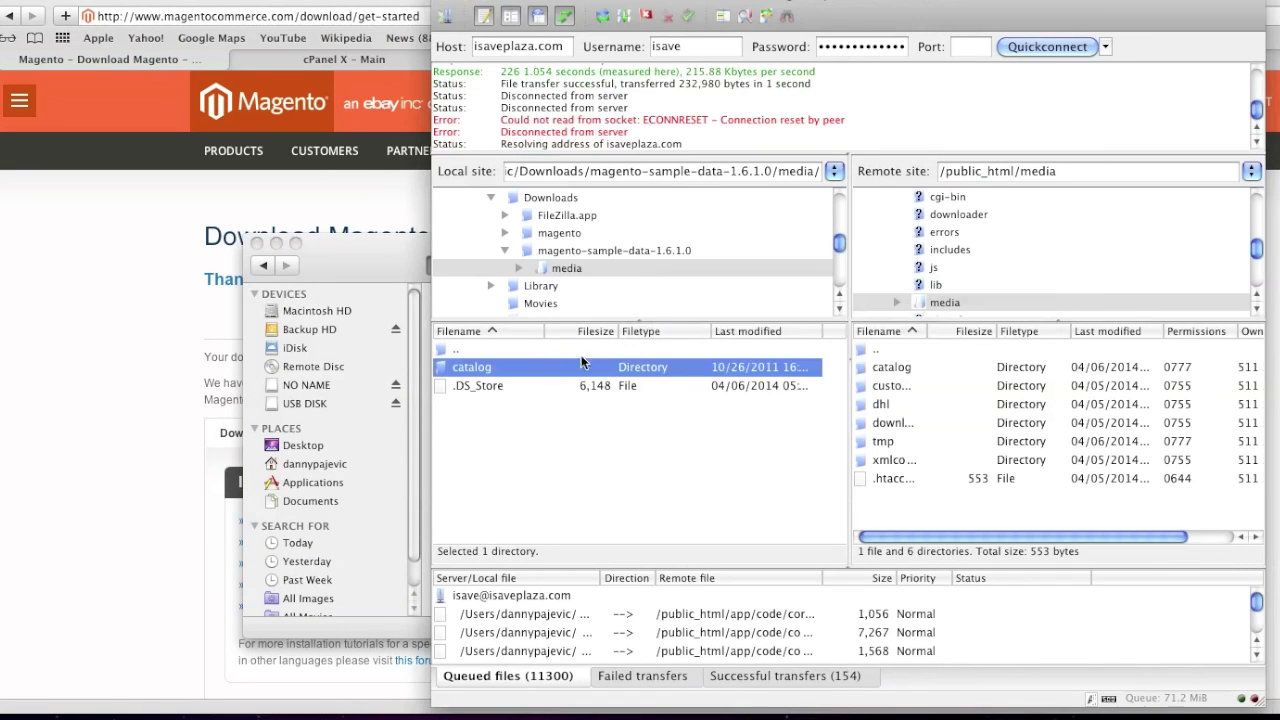
{"action": "double_click", "coordinate": [445, 349]}
{"action": "double_click", "coordinate": [443, 350]}
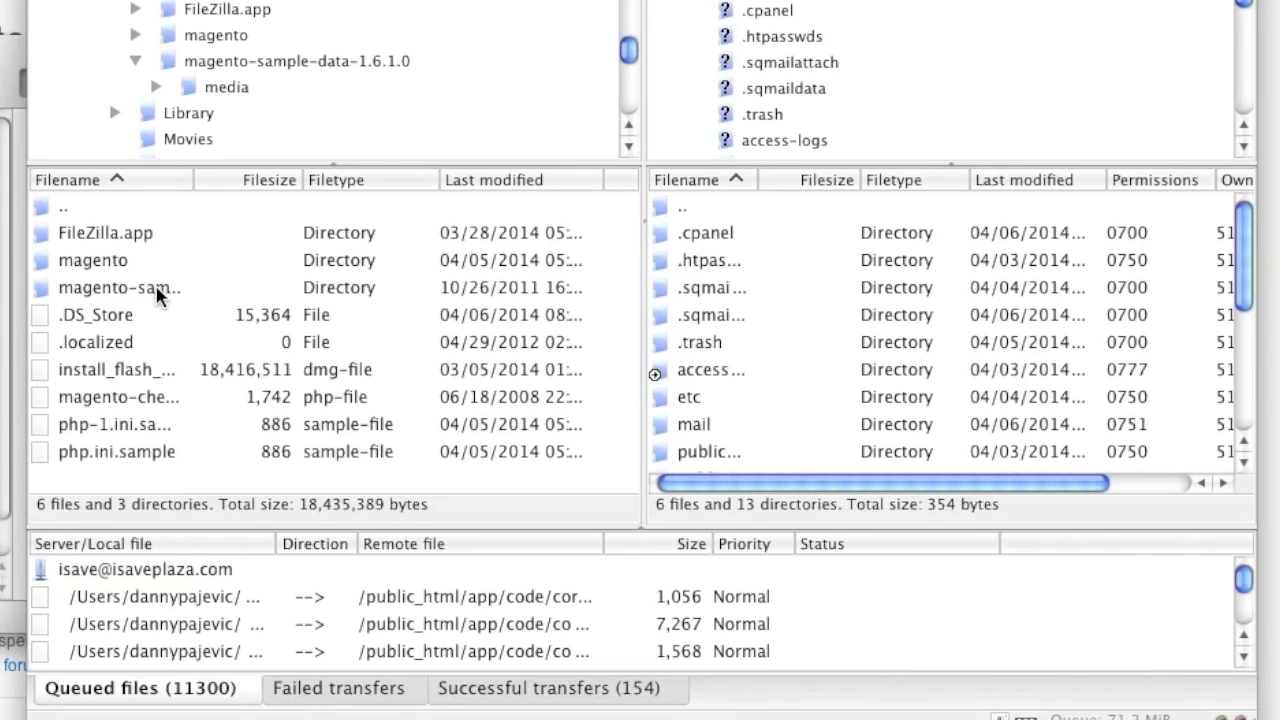
{"action": "double_click", "coordinate": [100, 260]}
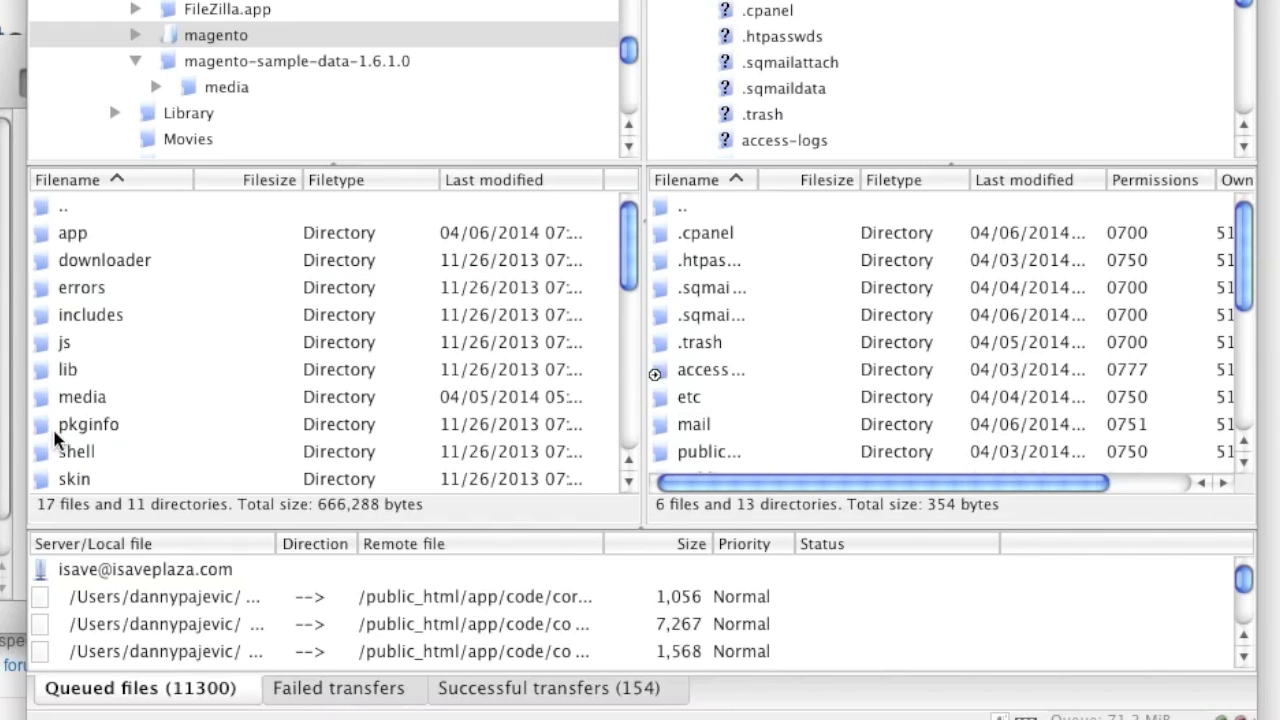
{"action": "scroll", "coordinate": [105, 337], "scroll_direction": "down", "scroll_amount": 3}
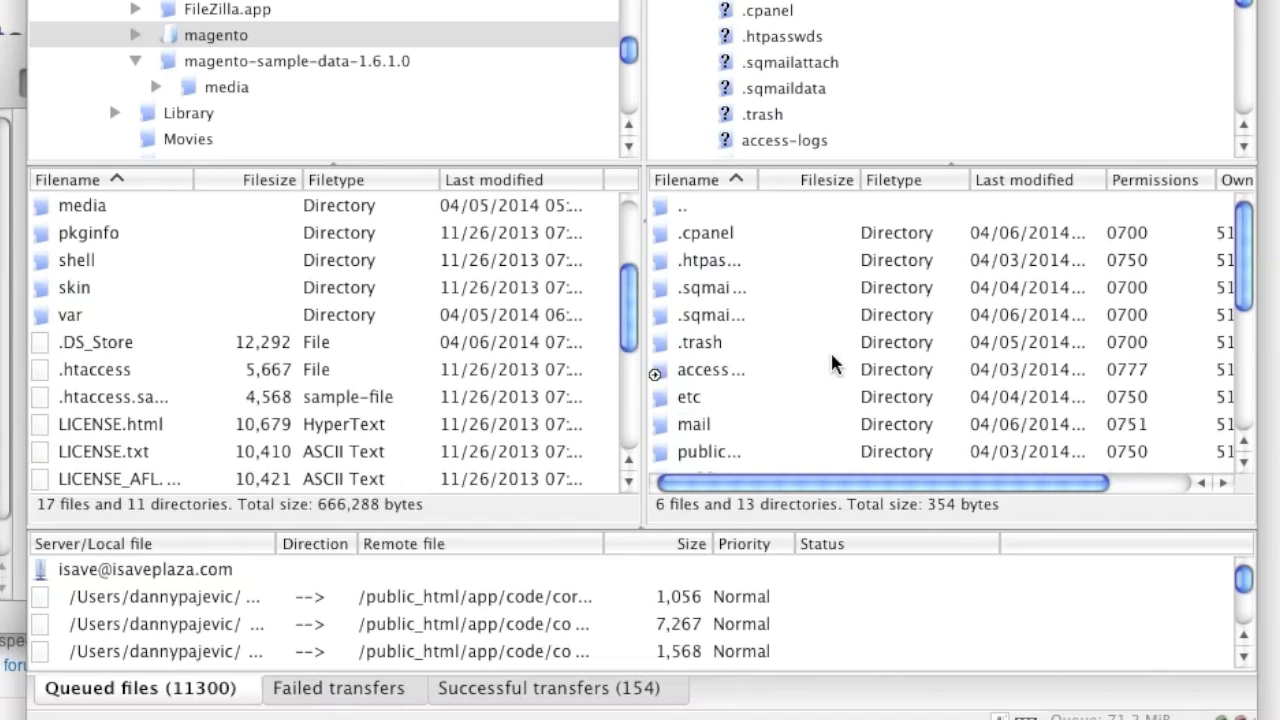
{"action": "scroll", "coordinate": [835, 362], "scroll_direction": "down", "scroll_amount": 1}
{"action": "double_click", "coordinate": [708, 422]}
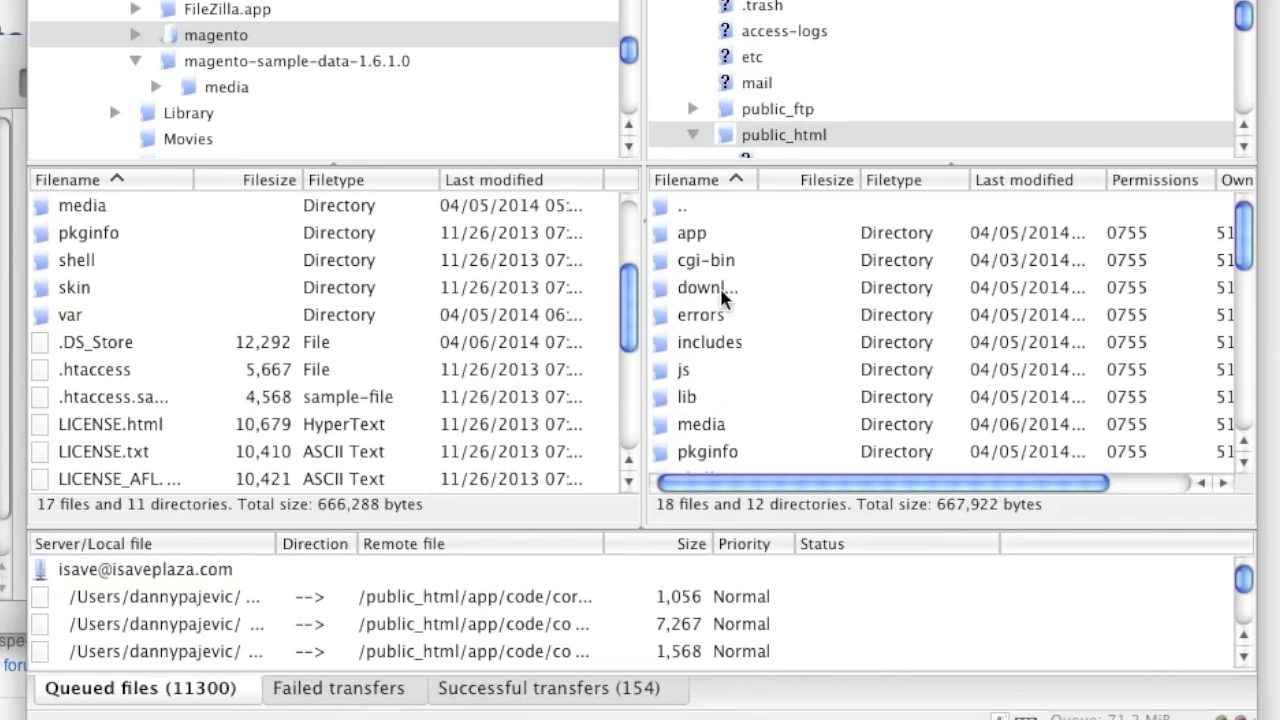
{"action": "scroll", "coordinate": [215, 360], "scroll_direction": "up", "scroll_amount": 3}
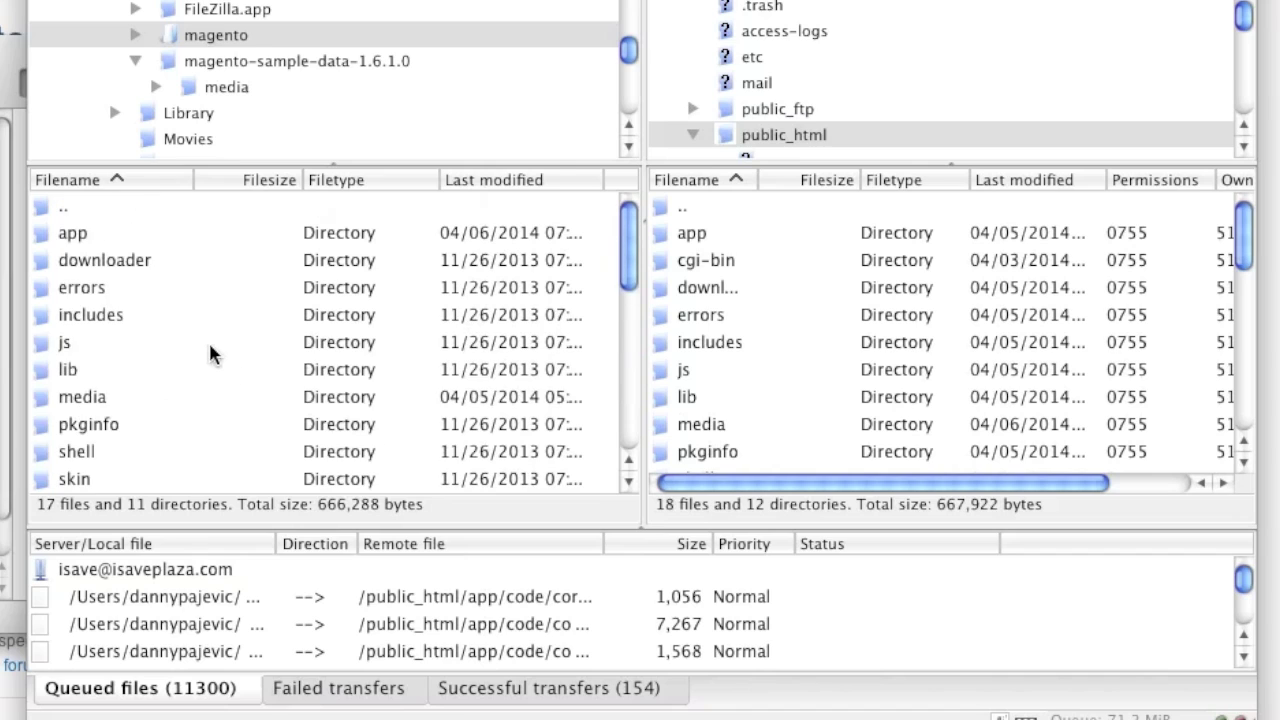
Show local magento-sample-data-1.6.1.0/media's catalog folder beside the server's public_html/media folder
{"action": "double_click", "coordinate": [42, 208]}
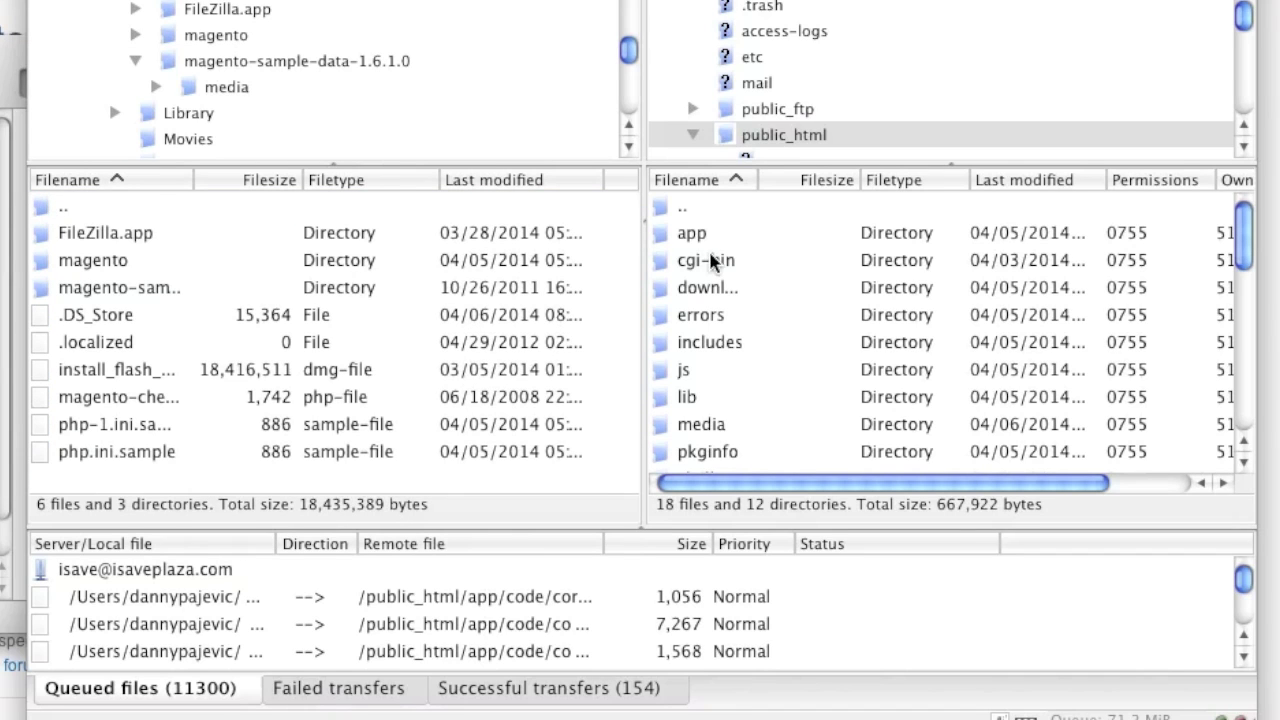
{"action": "double_click", "coordinate": [120, 287]}
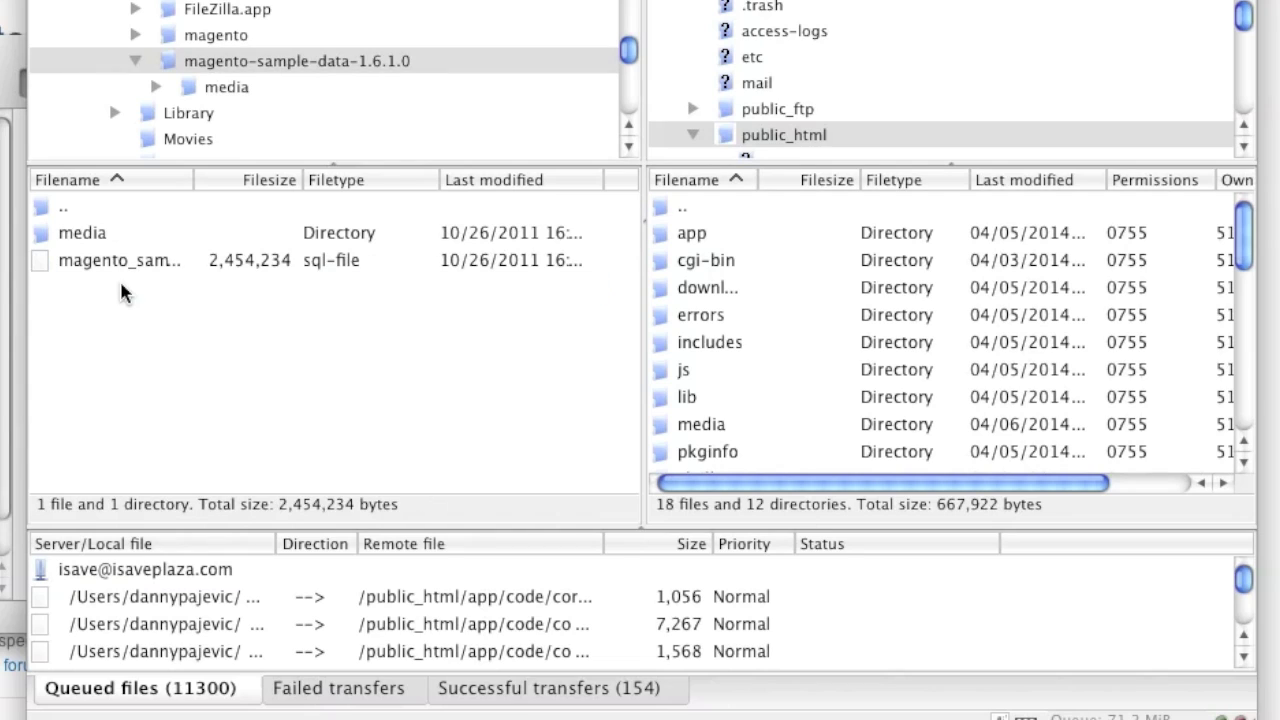
{"action": "double_click", "coordinate": [80, 234]}
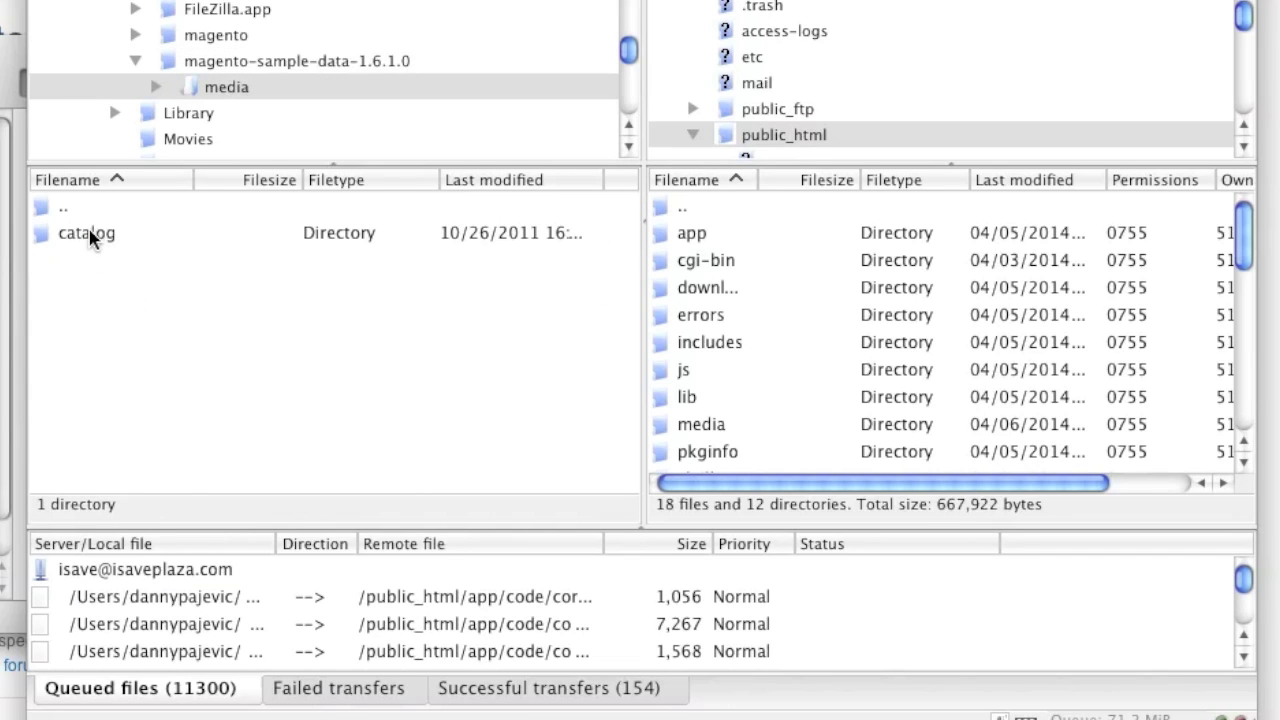
{"action": "left_click", "coordinate": [90, 235]}
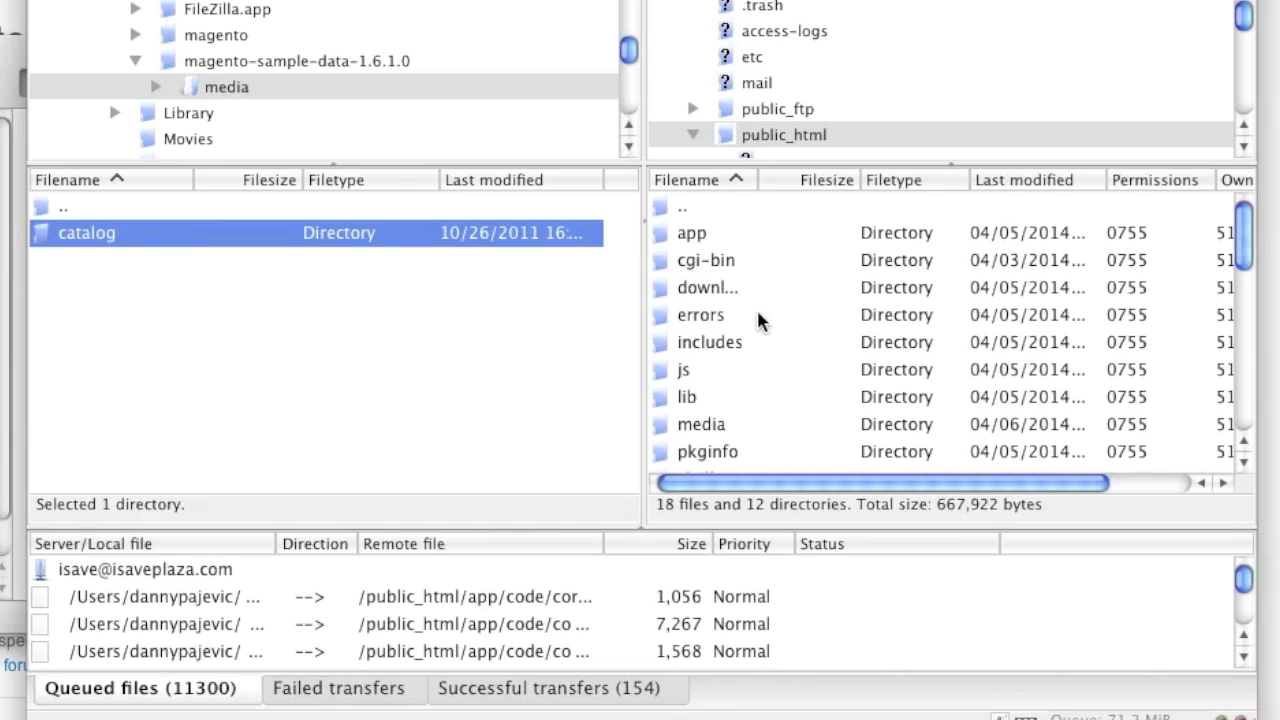
{"action": "scroll", "coordinate": [740, 350], "scroll_direction": "down", "scroll_amount": 1}
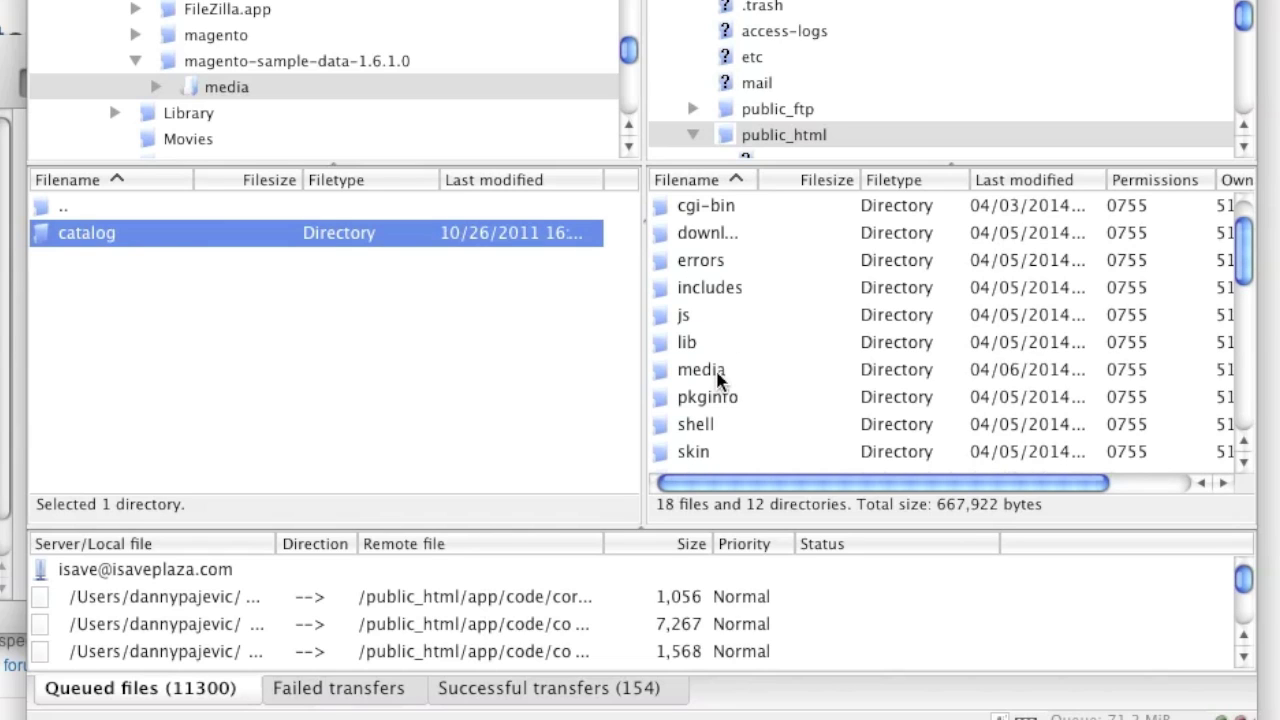
{"action": "double_click", "coordinate": [718, 374]}
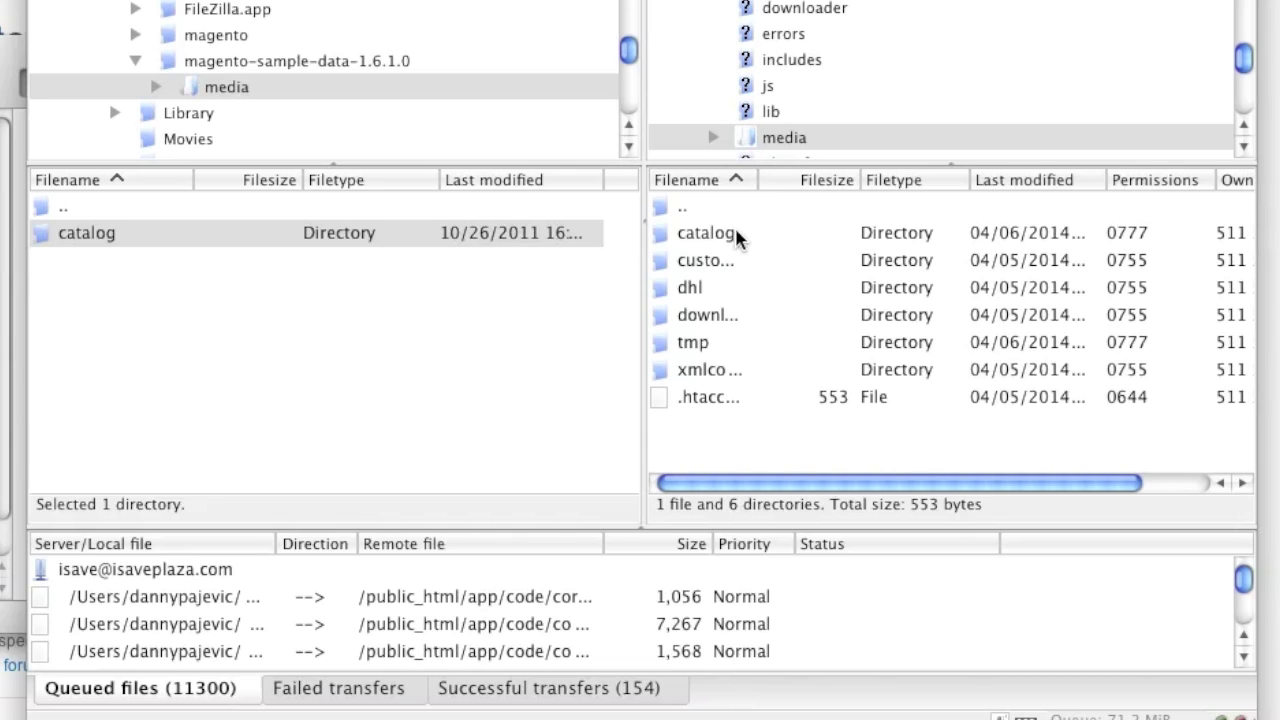
Upload the local catalog folder into the server's public_html/media folder
{"action": "right_click", "coordinate": [280, 233]}
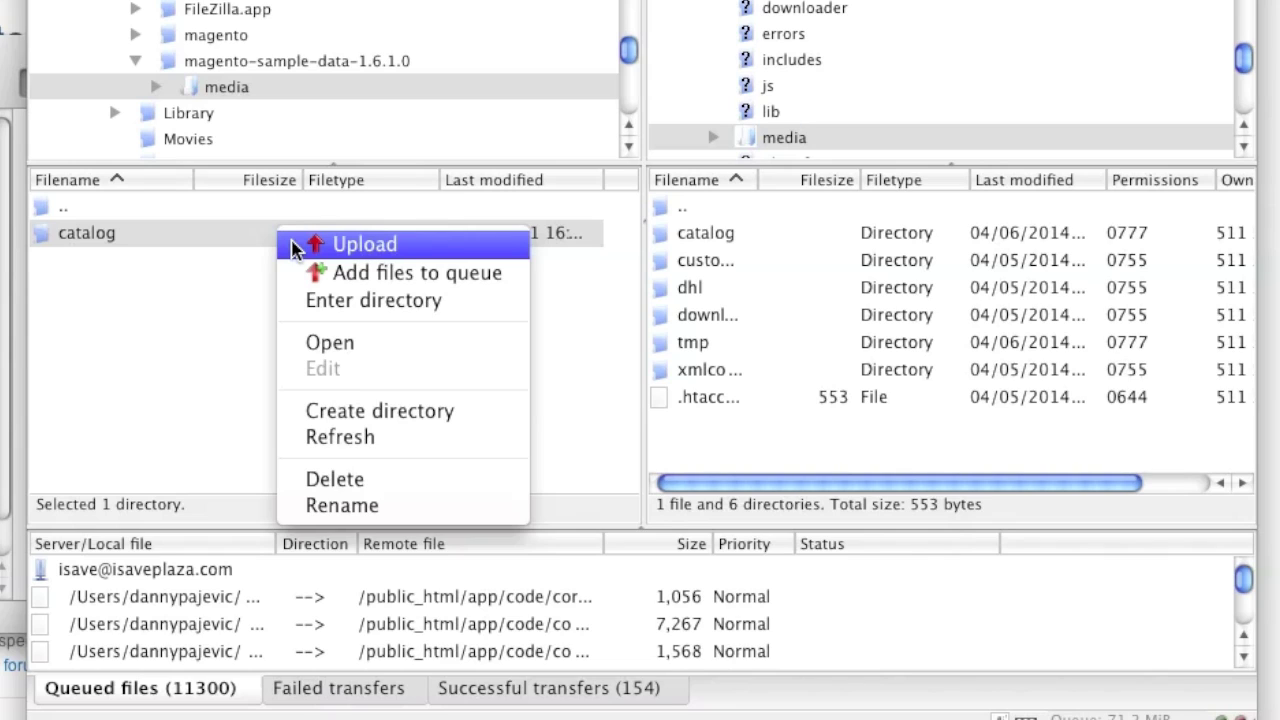
{"action": "left_click", "coordinate": [293, 248]}
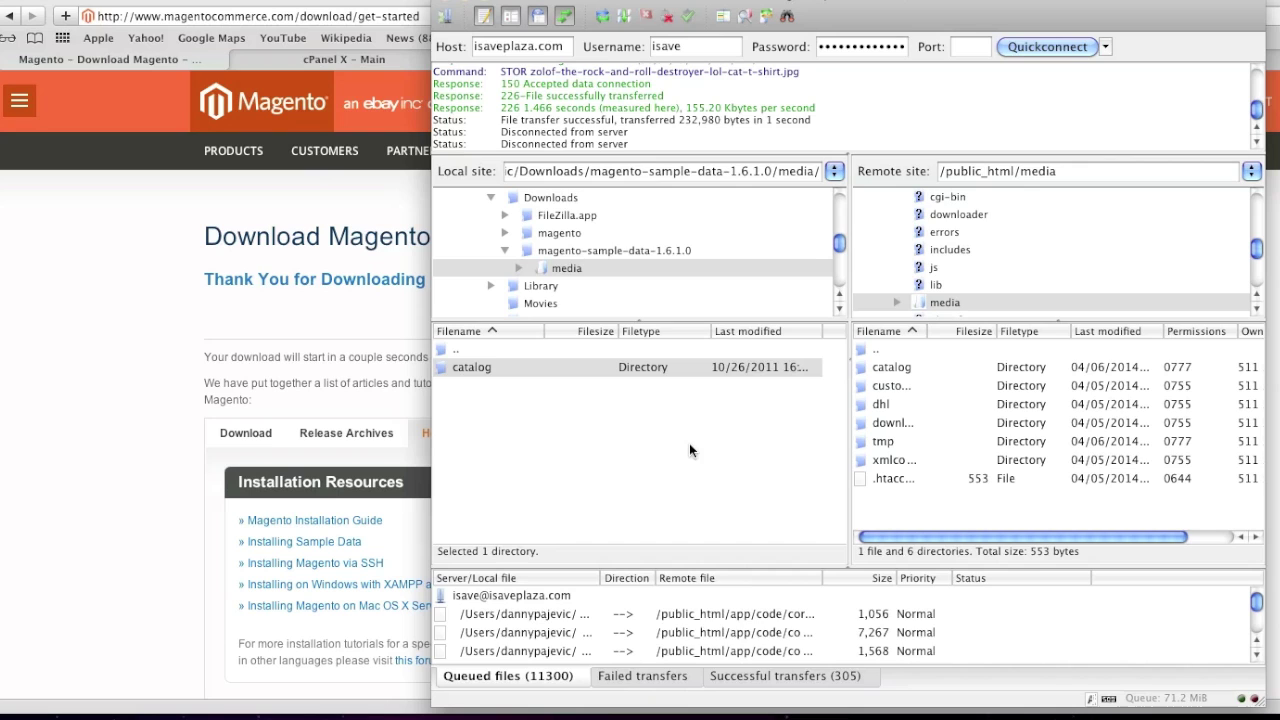
Open the empty isave_mystore database's Import page in phpMyAdmin from cPanel
{"action": "left_click", "coordinate": [392, 338]}
{"action": "left_click", "coordinate": [368, 60]}
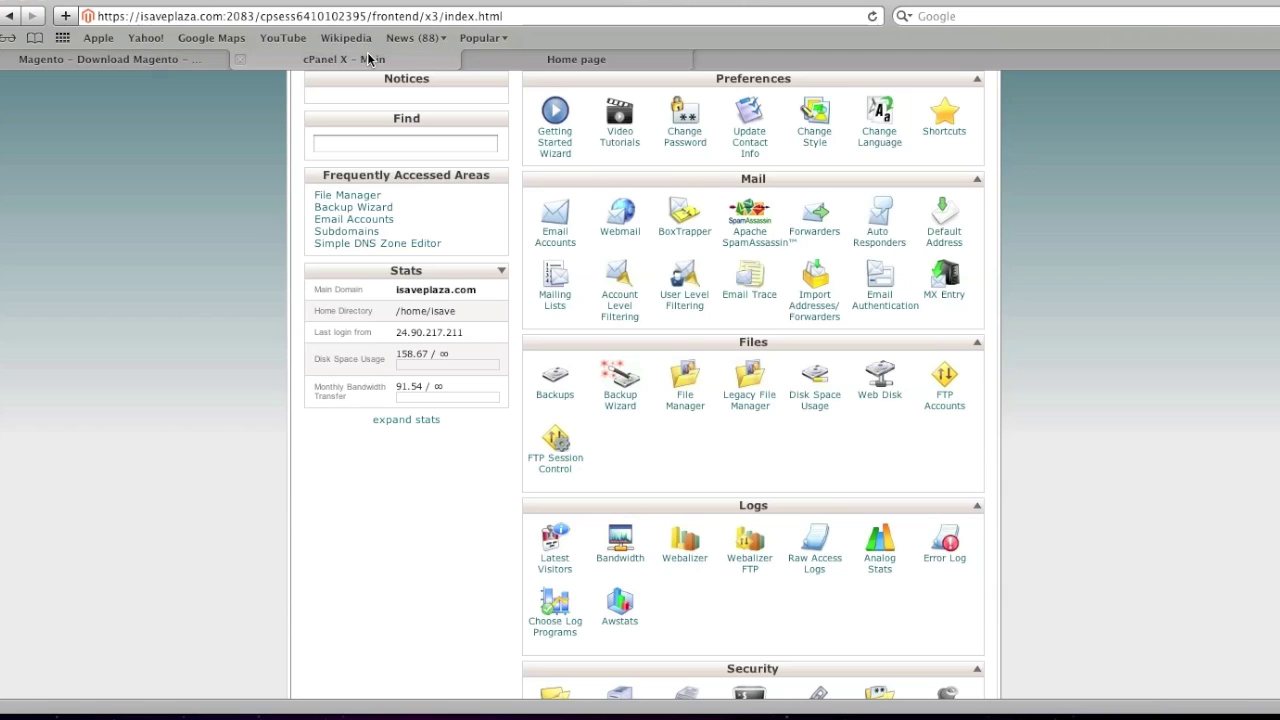
{"action": "scroll", "coordinate": [783, 340], "scroll_direction": "down", "scroll_amount": 5}
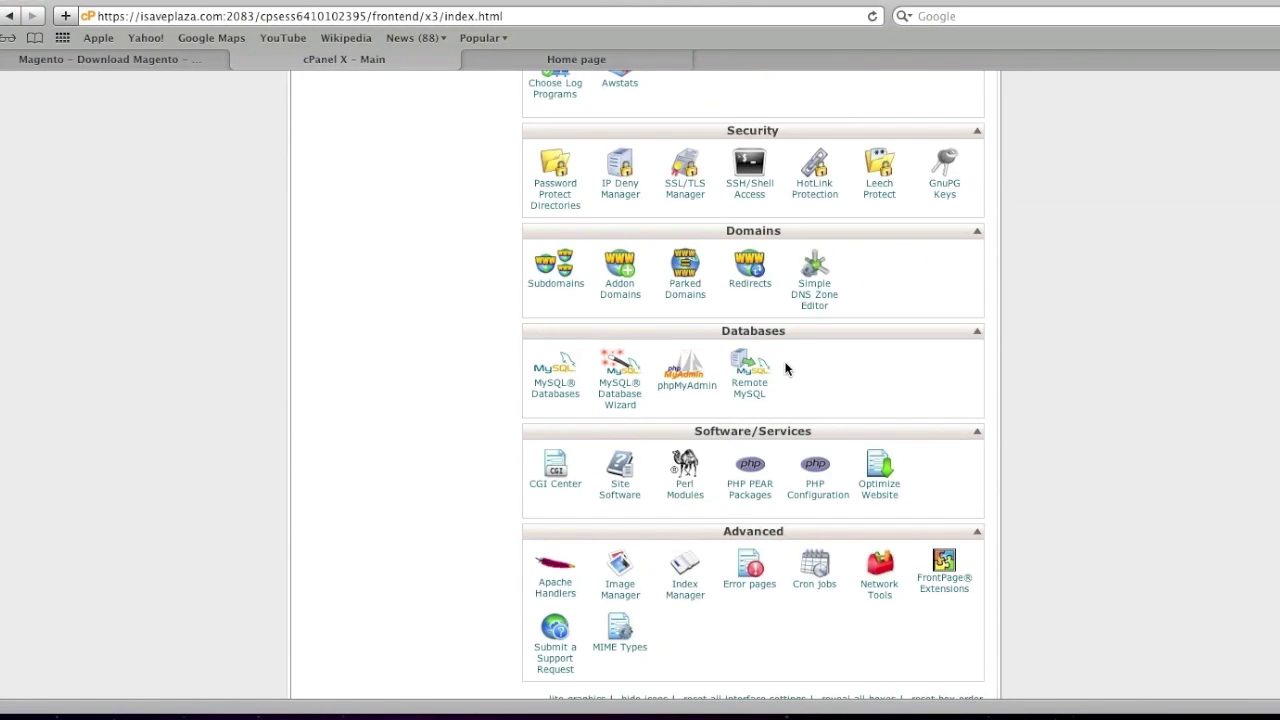
{"action": "left_click", "coordinate": [701, 385]}
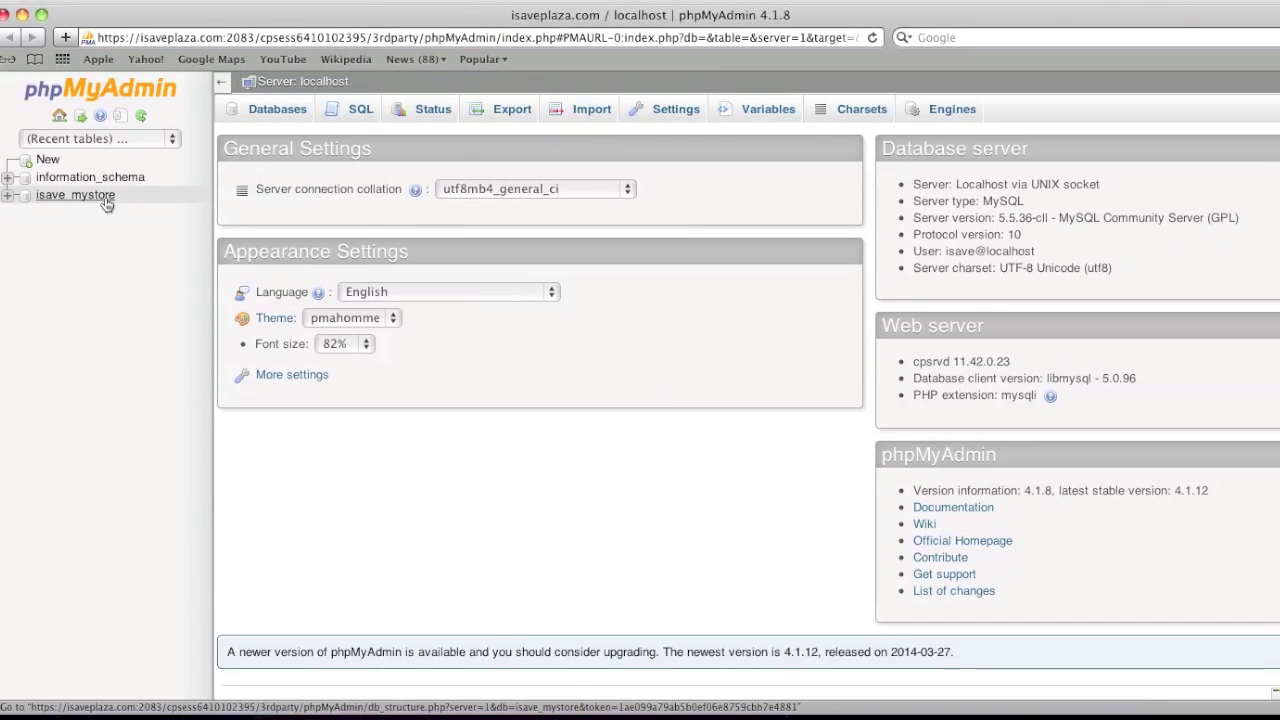
{"action": "left_click", "coordinate": [103, 194]}
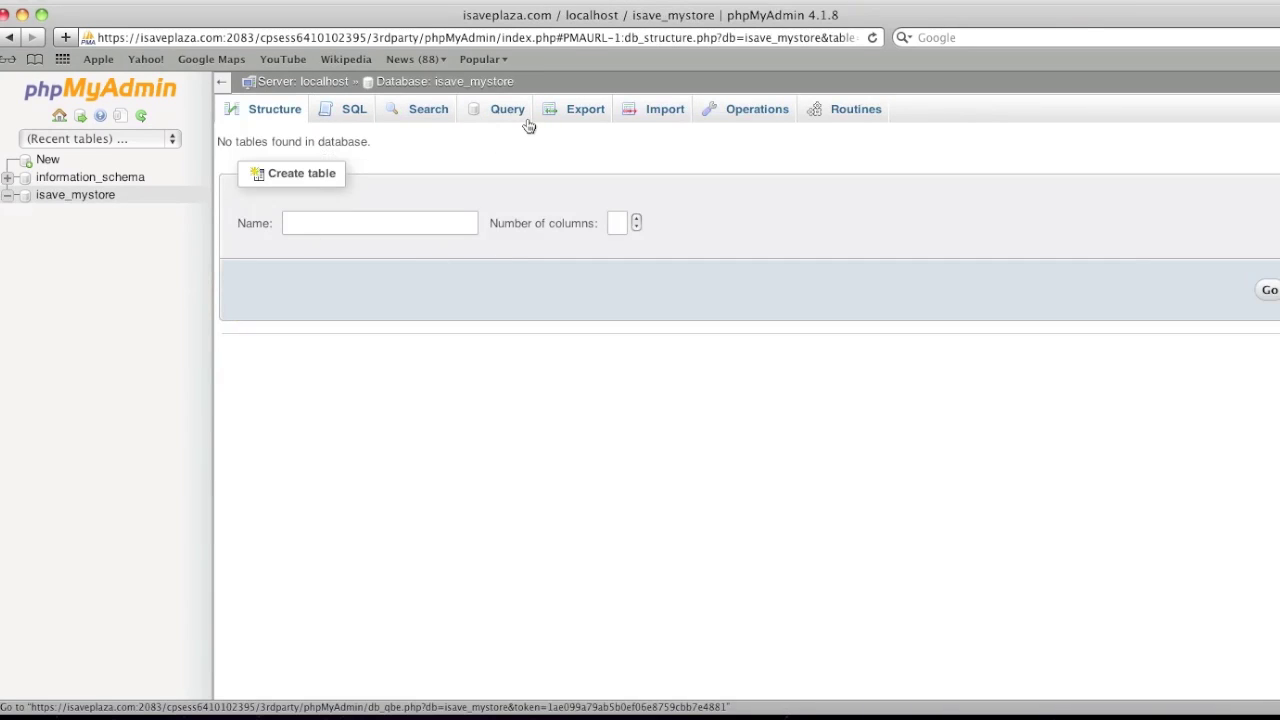
{"action": "left_click", "coordinate": [665, 110]}
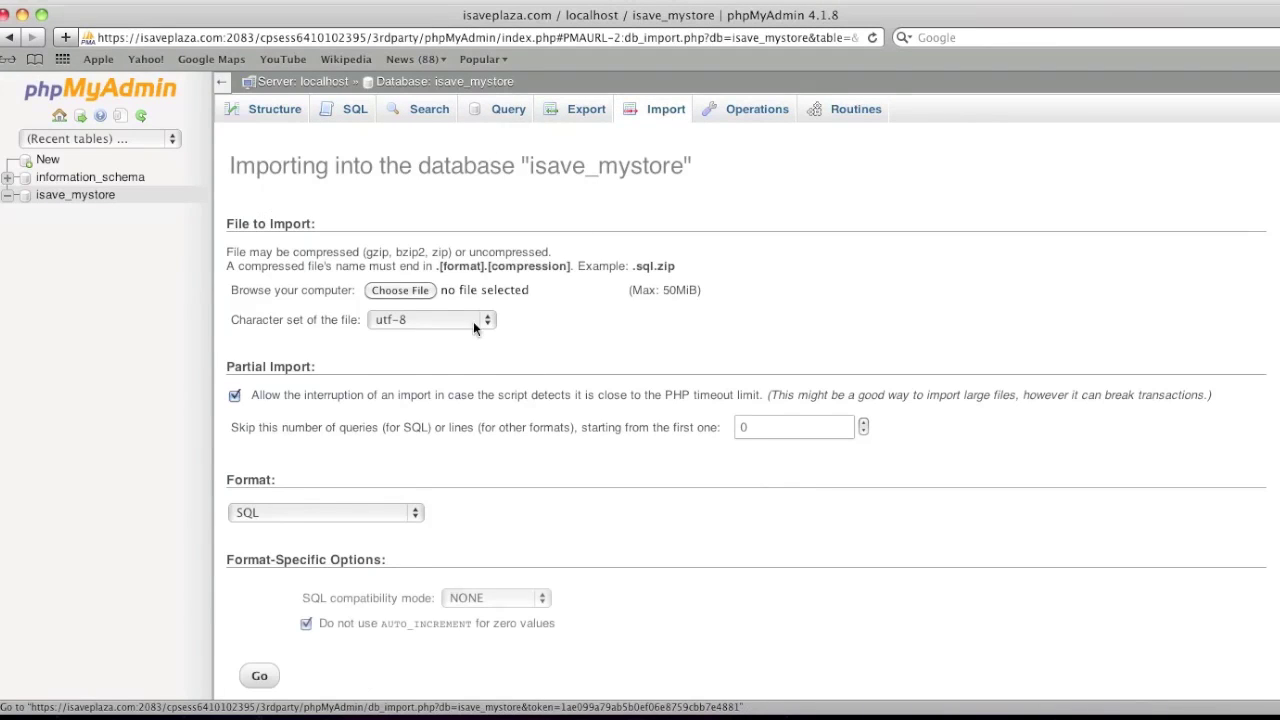
Import magento_sample_data_for_1.6.1.0.sql into isave_mystore (1429 queries), then close phpMyAdmin
{"action": "left_click", "coordinate": [390, 290]}
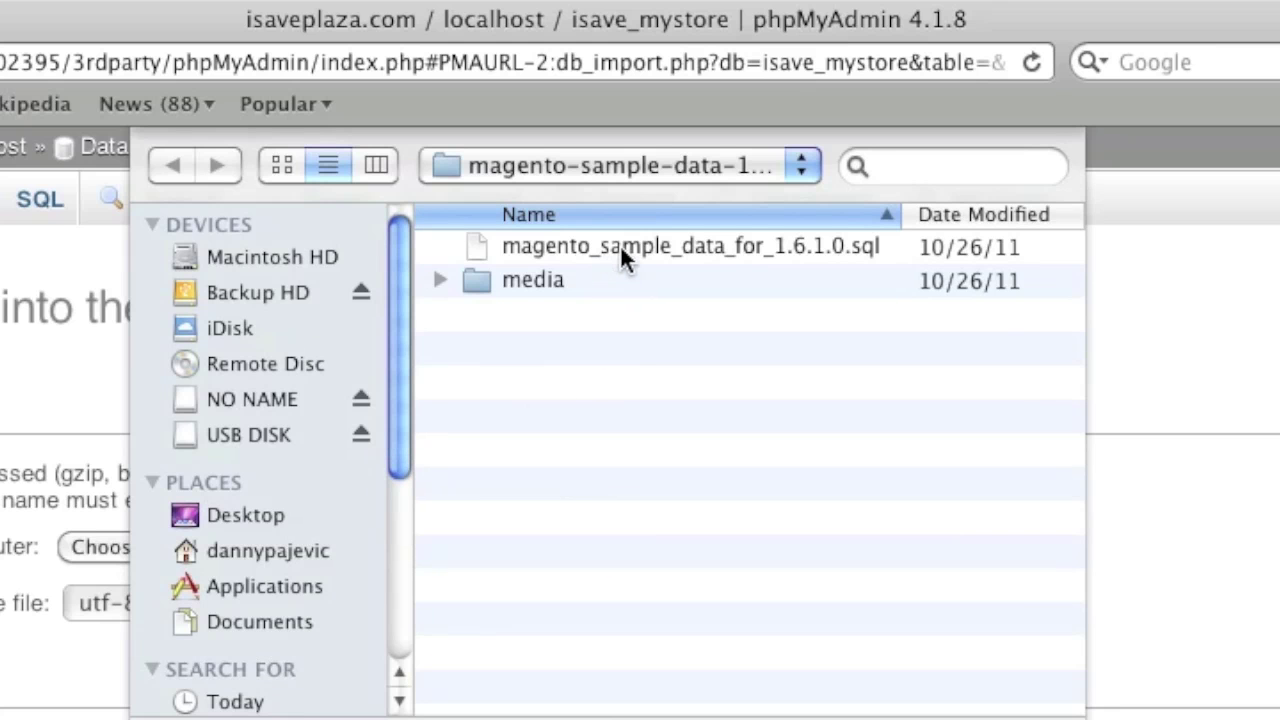
{"action": "left_click", "coordinate": [627, 242]}
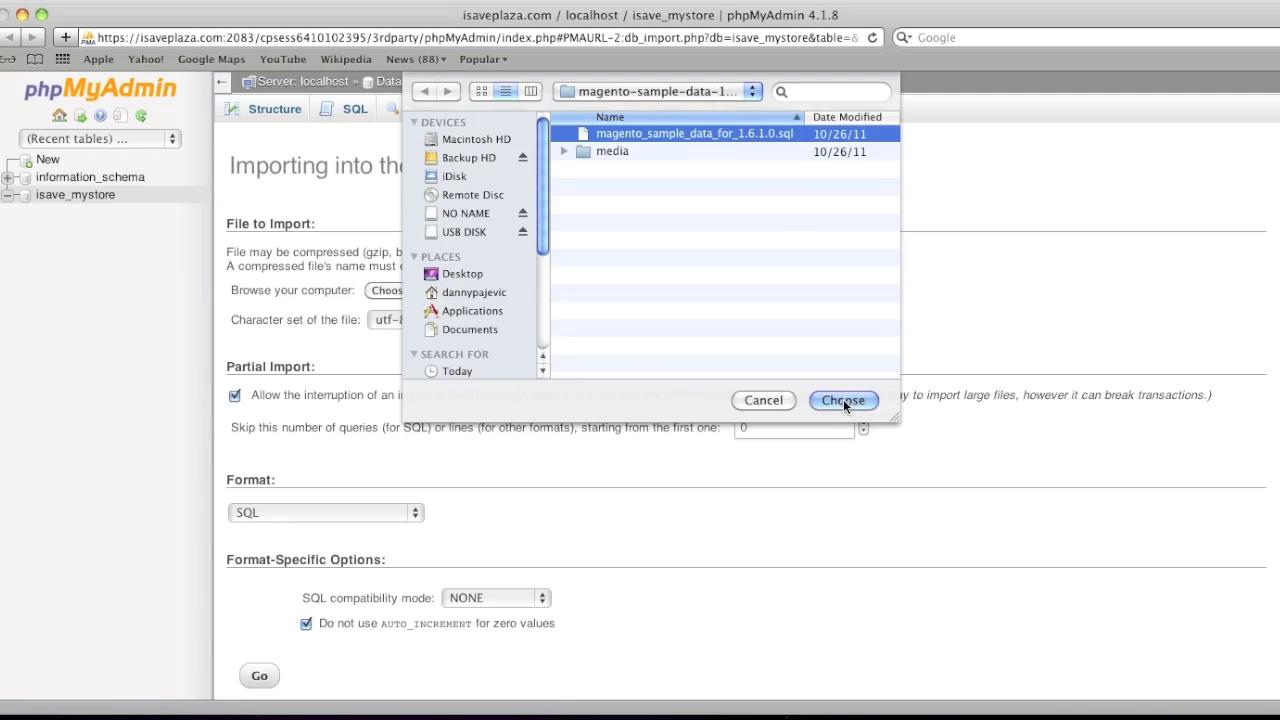
{"action": "left_click", "coordinate": [844, 399]}
{"action": "scroll", "coordinate": [318, 600], "scroll_direction": "down", "scroll_amount": 2}
{"action": "left_click", "coordinate": [261, 628]}
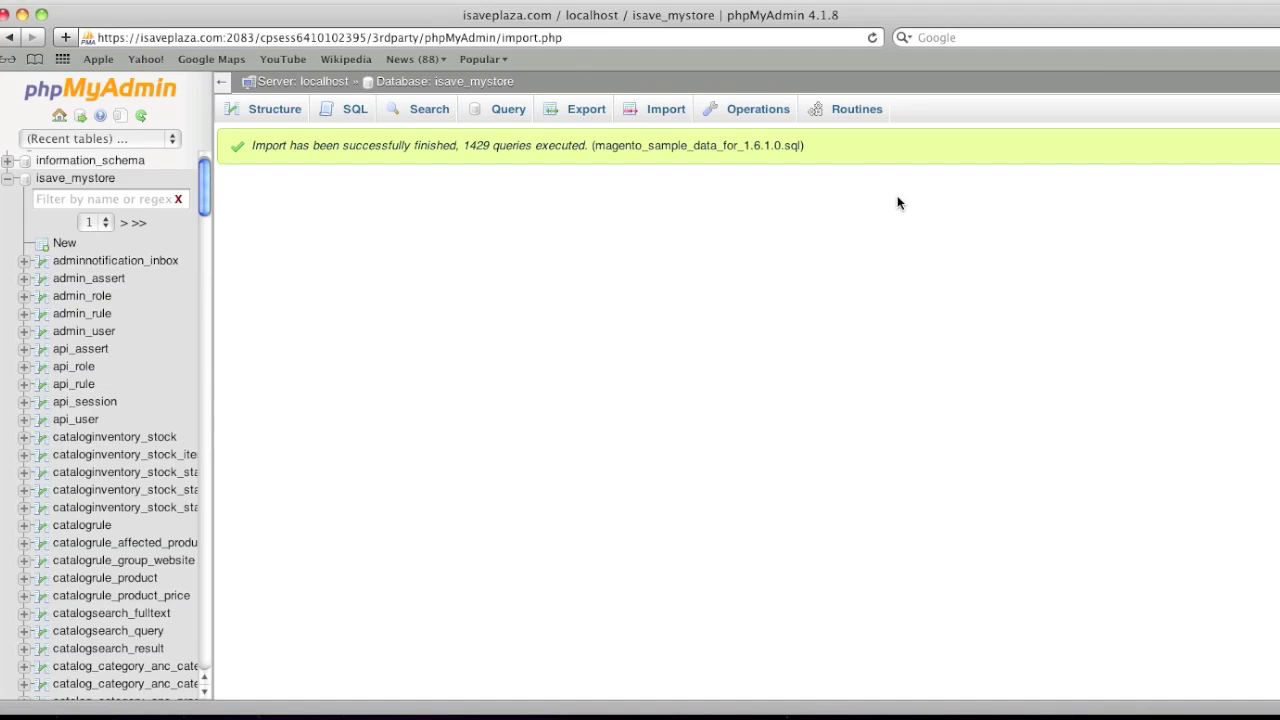
{"action": "left_click", "coordinate": [6, 14]}
Load isaveplaza.com/install in Safari to bring up the Magento Installation Wizard
{"action": "left_click", "coordinate": [110, 1]}
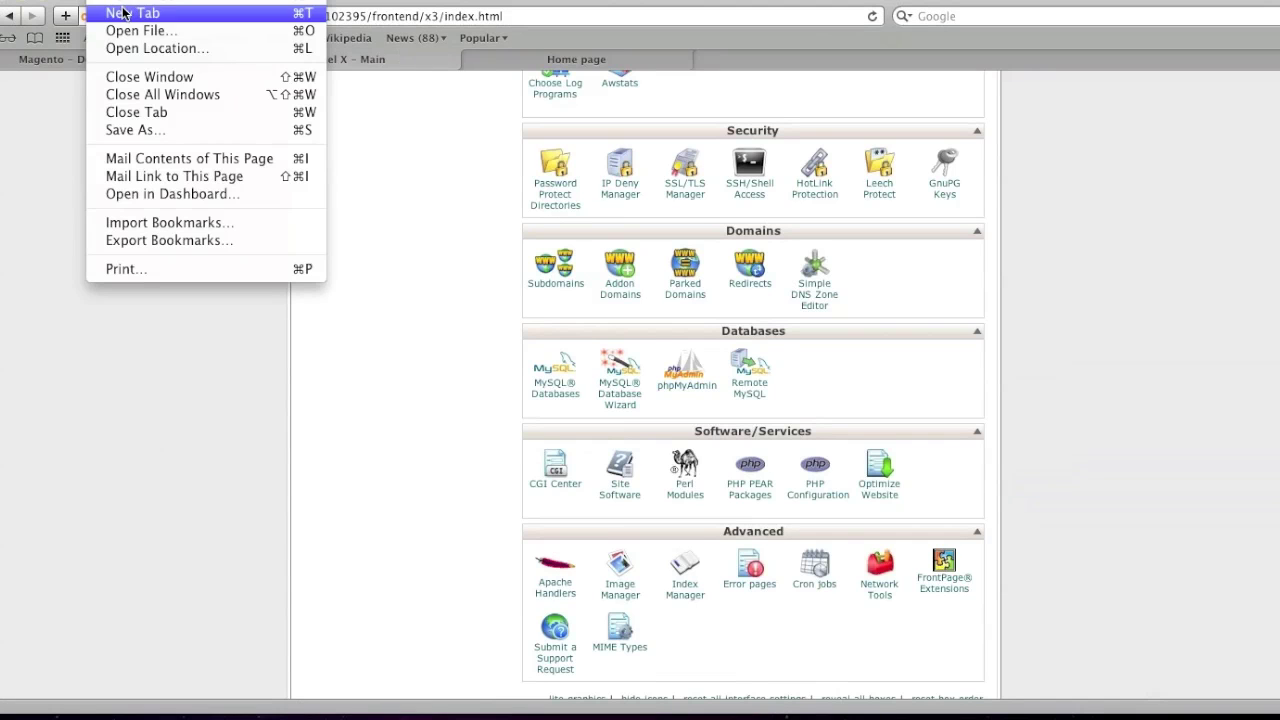
{"action": "left_click", "coordinate": [123, 11]}
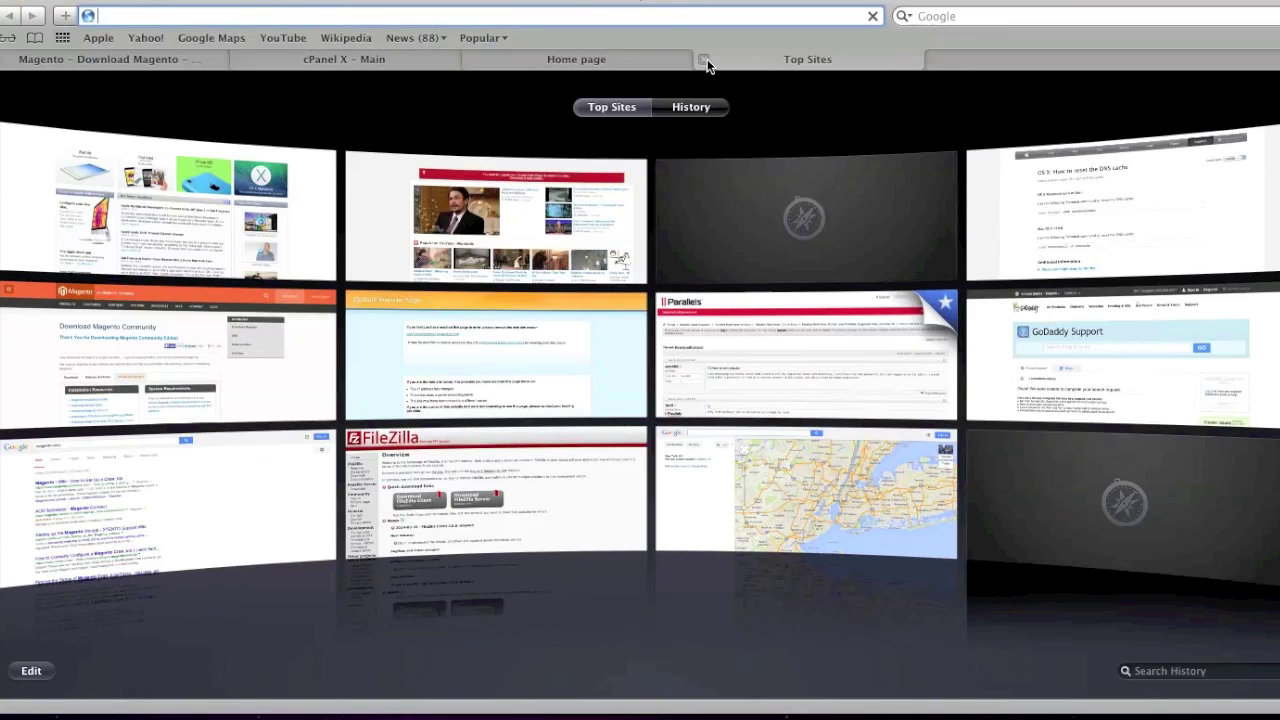
{"action": "left_click", "coordinate": [703, 59]}
{"action": "left_click", "coordinate": [258, 18]}
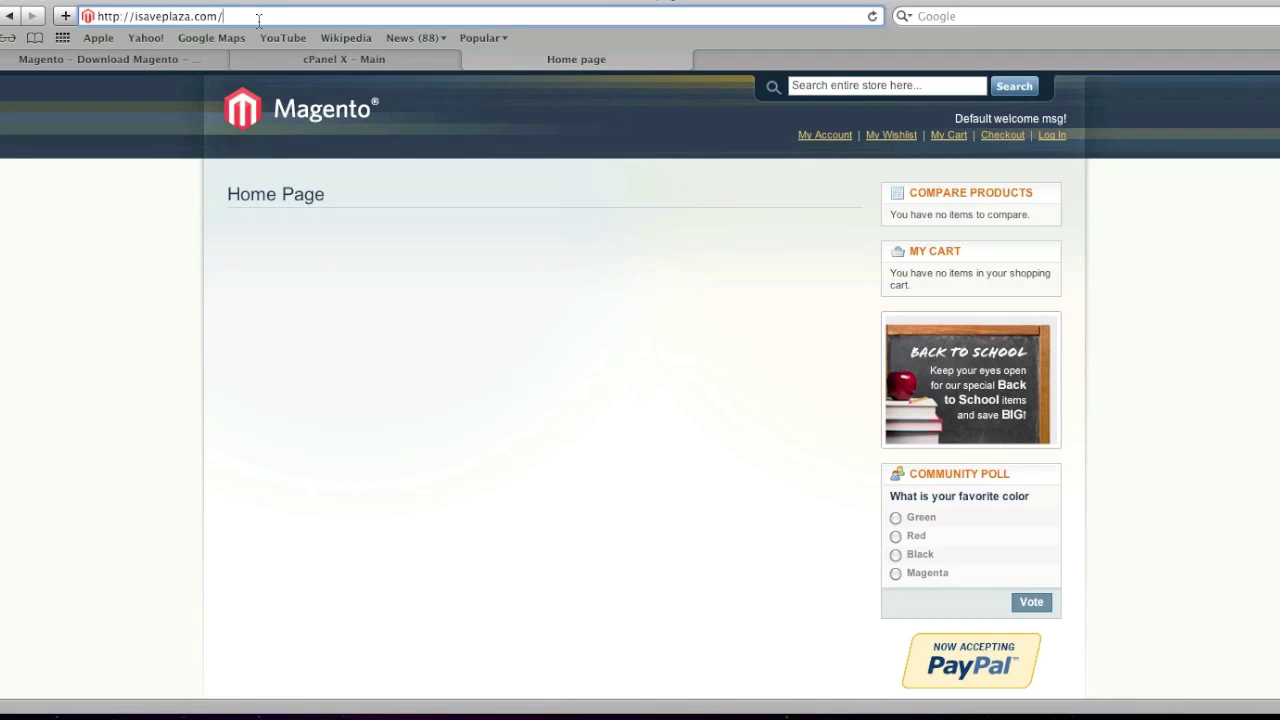
{"action": "type", "text": "install"}
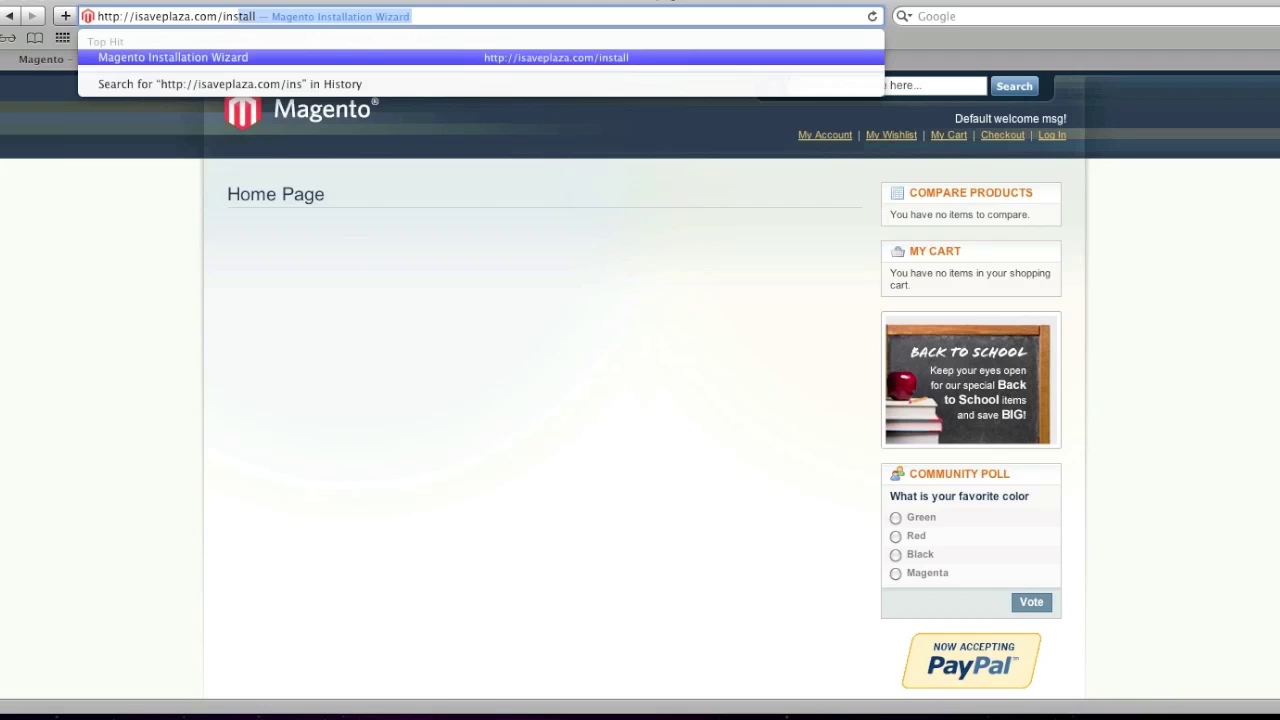
{"action": "key", "text": "Return"}
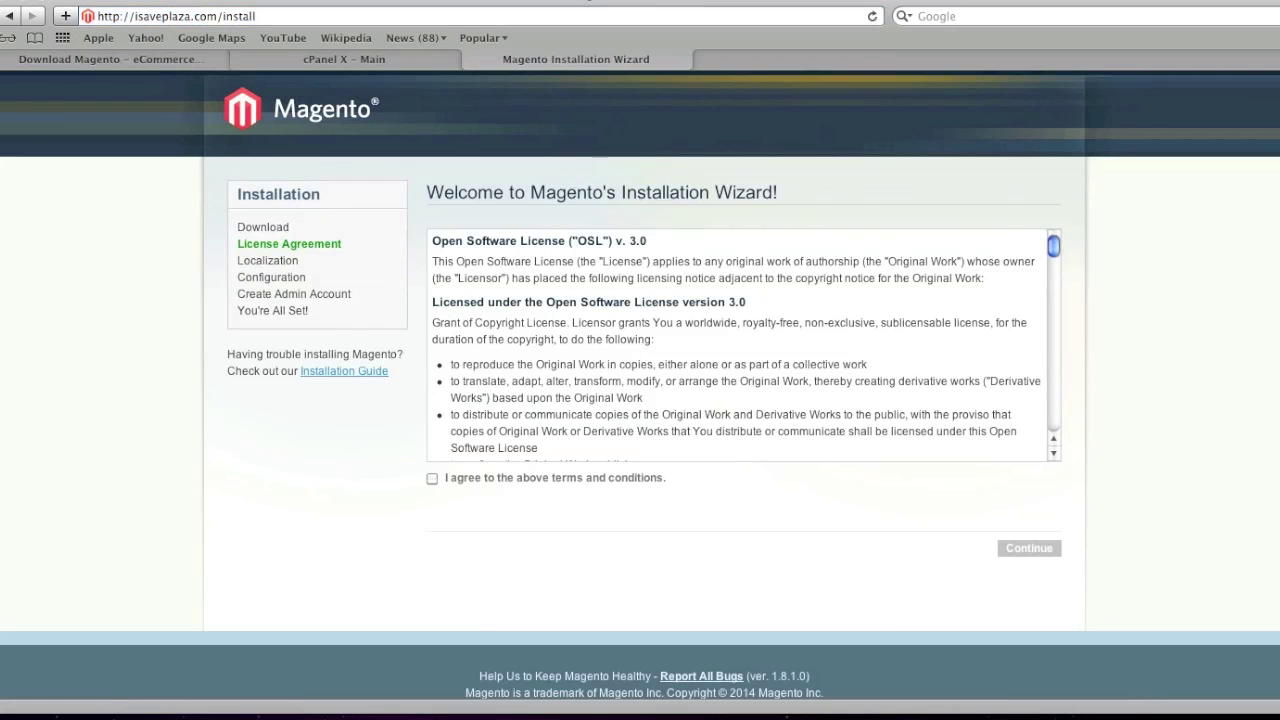
Accept the Magento license terms and set the time zone to Eastern Standard Time
{"action": "left_click", "coordinate": [433, 477]}
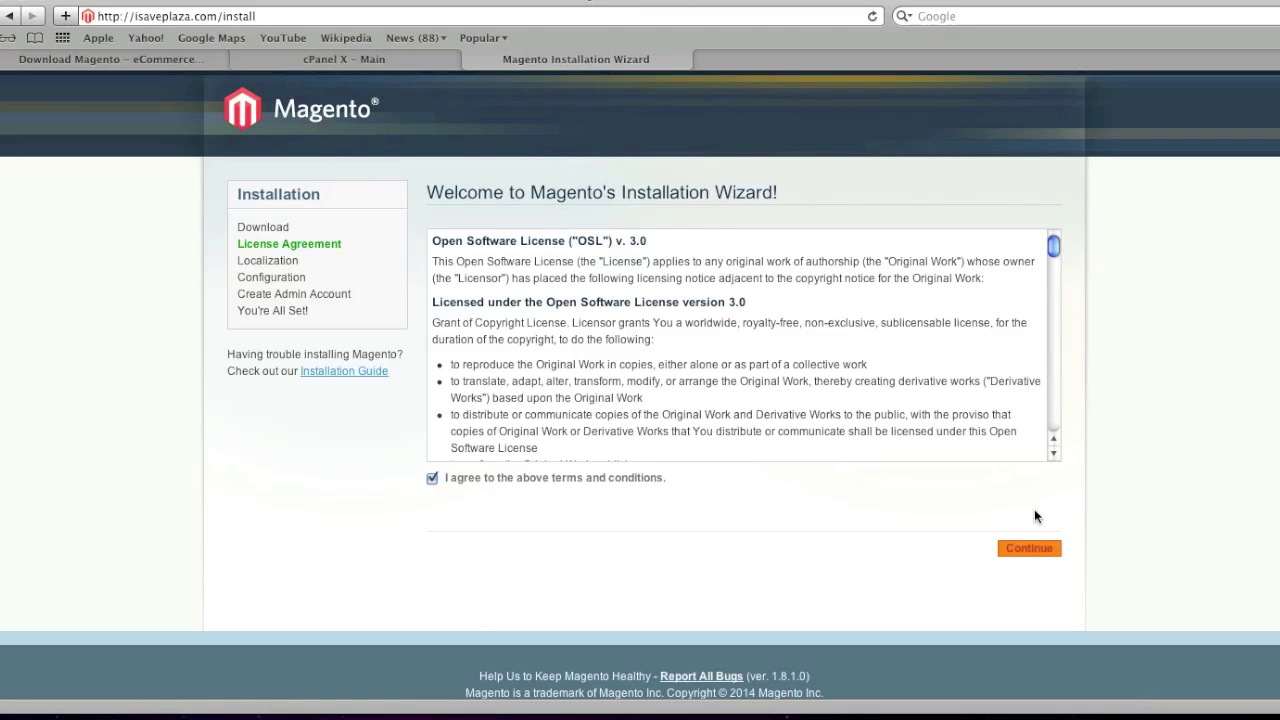
{"action": "left_click", "coordinate": [1026, 549]}
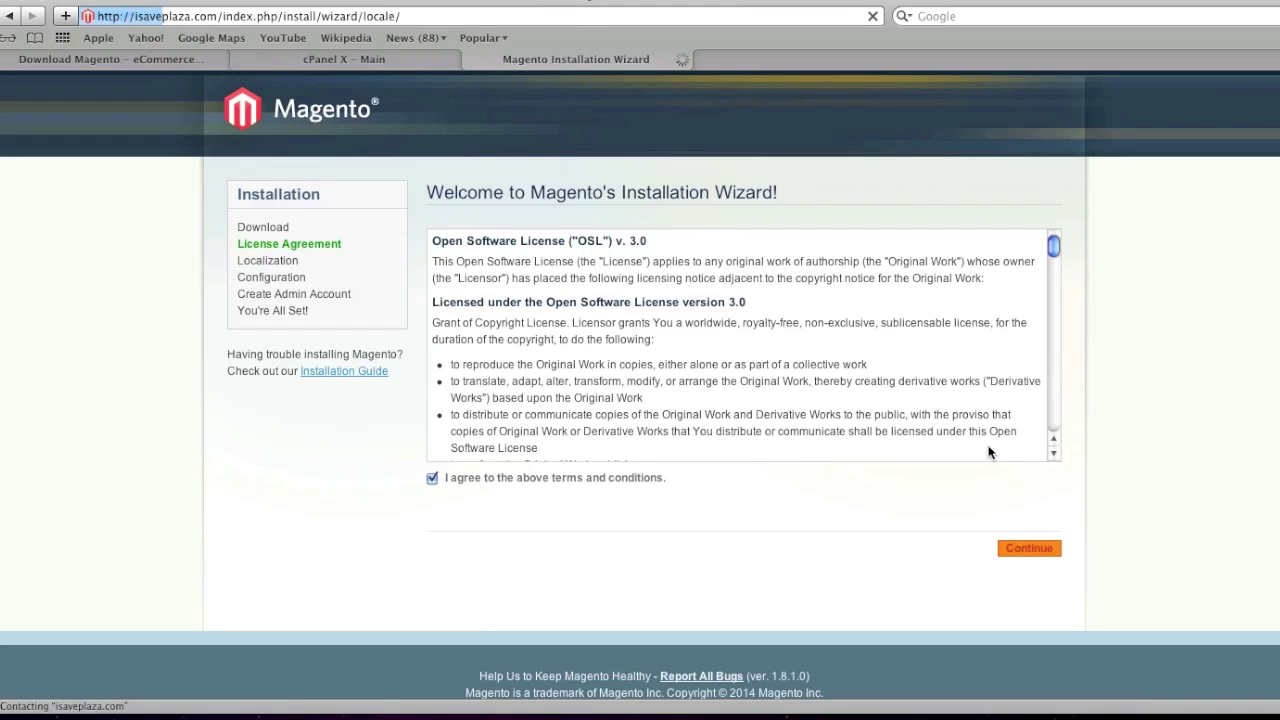
{"action": "left_click", "coordinate": [592, 322]}
{"action": "scroll", "coordinate": [592, 319], "scroll_direction": "up", "scroll_amount": 10}
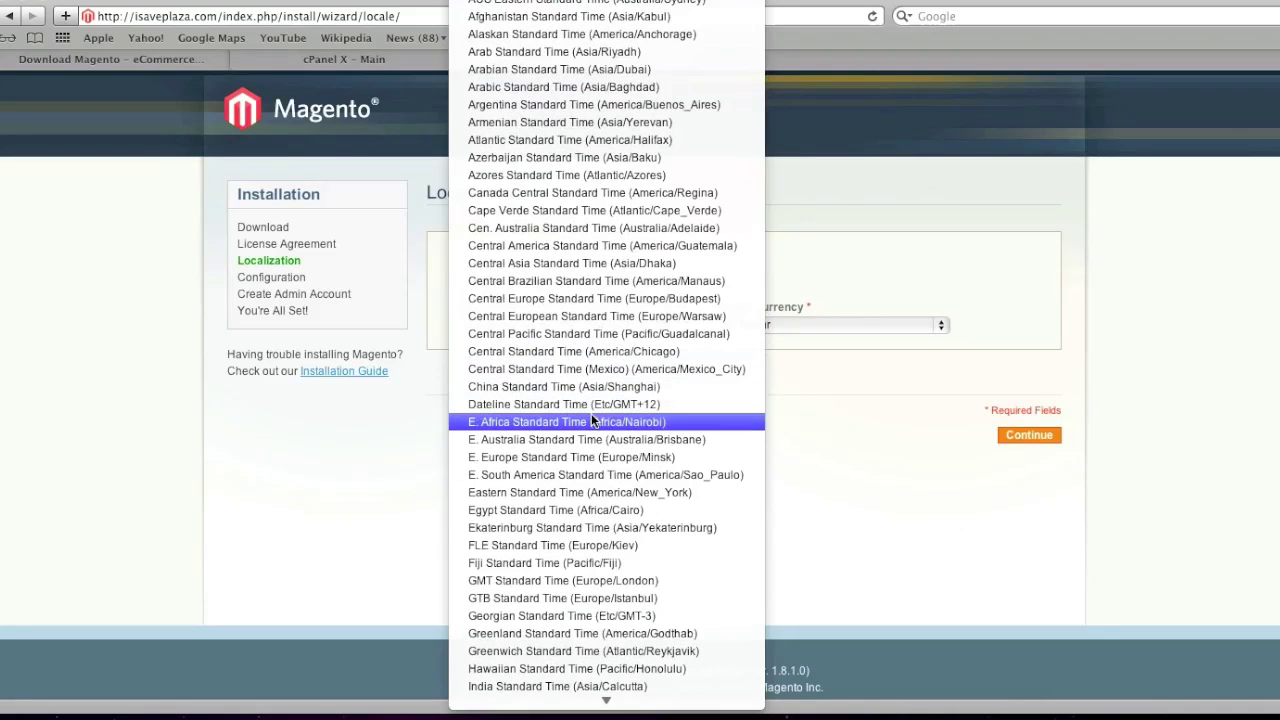
{"action": "left_click", "coordinate": [600, 492]}
{"action": "left_click", "coordinate": [1017, 430]}
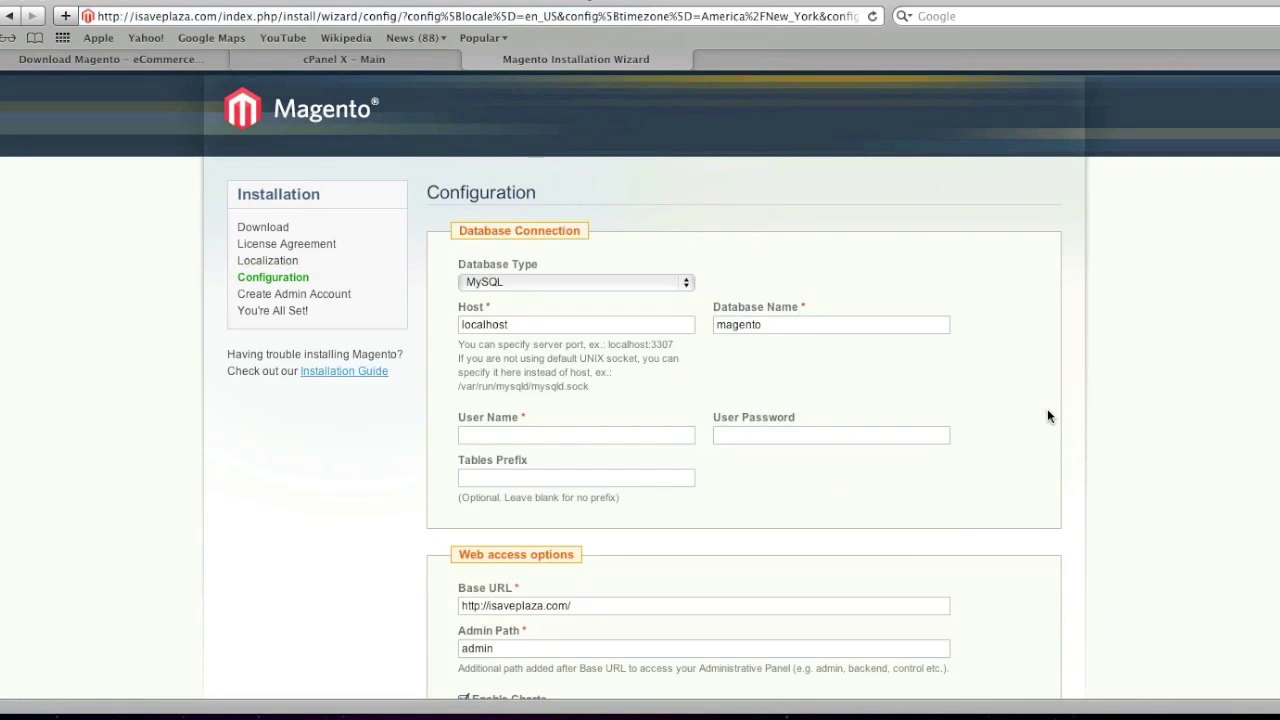
Enter database name isave_mystore, its user name and the database password
{"action": "double_click", "coordinate": [769, 324]}
{"action": "type", "text": "isave_mystore"}
{"action": "left_click", "coordinate": [625, 431]}
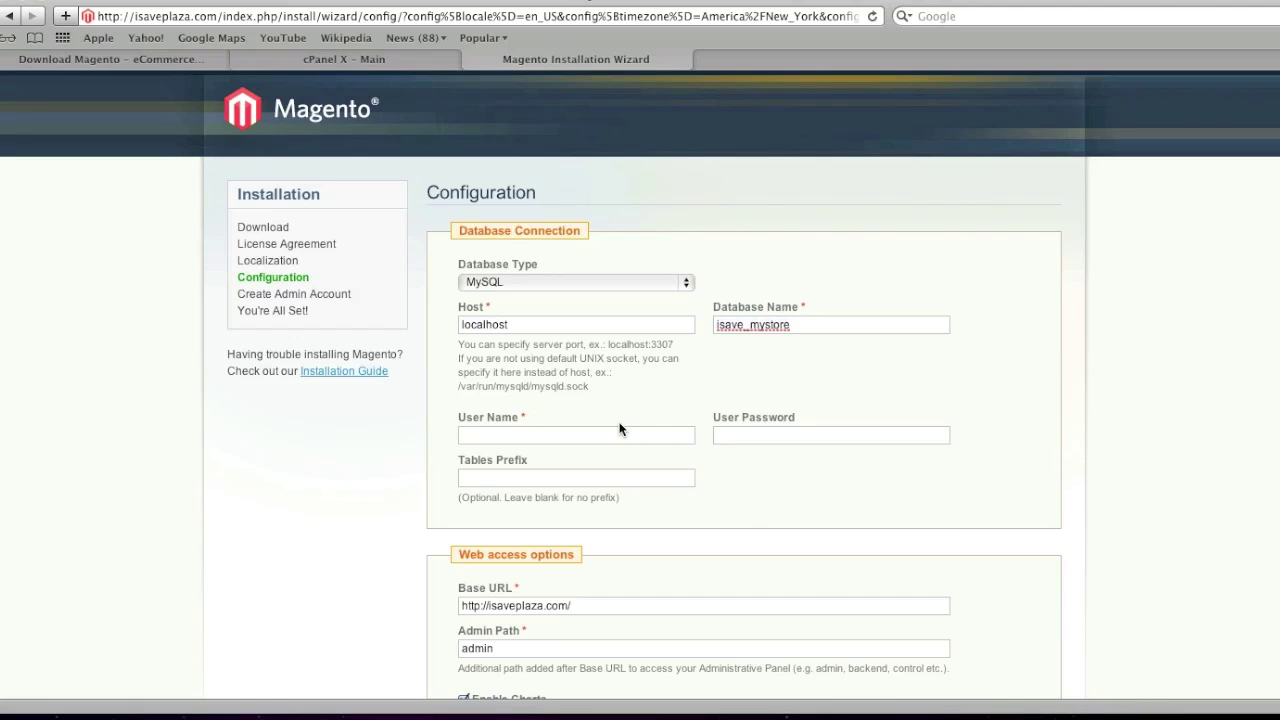
{"action": "type", "text": "isave_admin"}
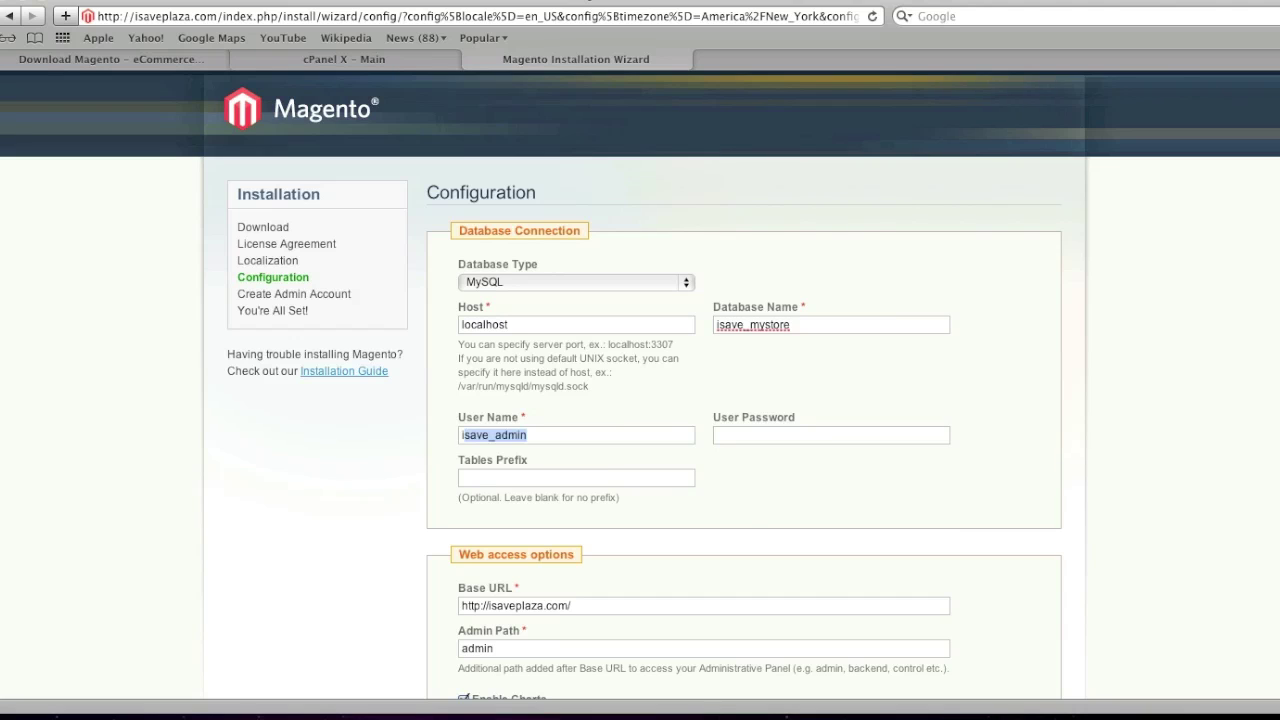
{"action": "left_click", "coordinate": [754, 436]}
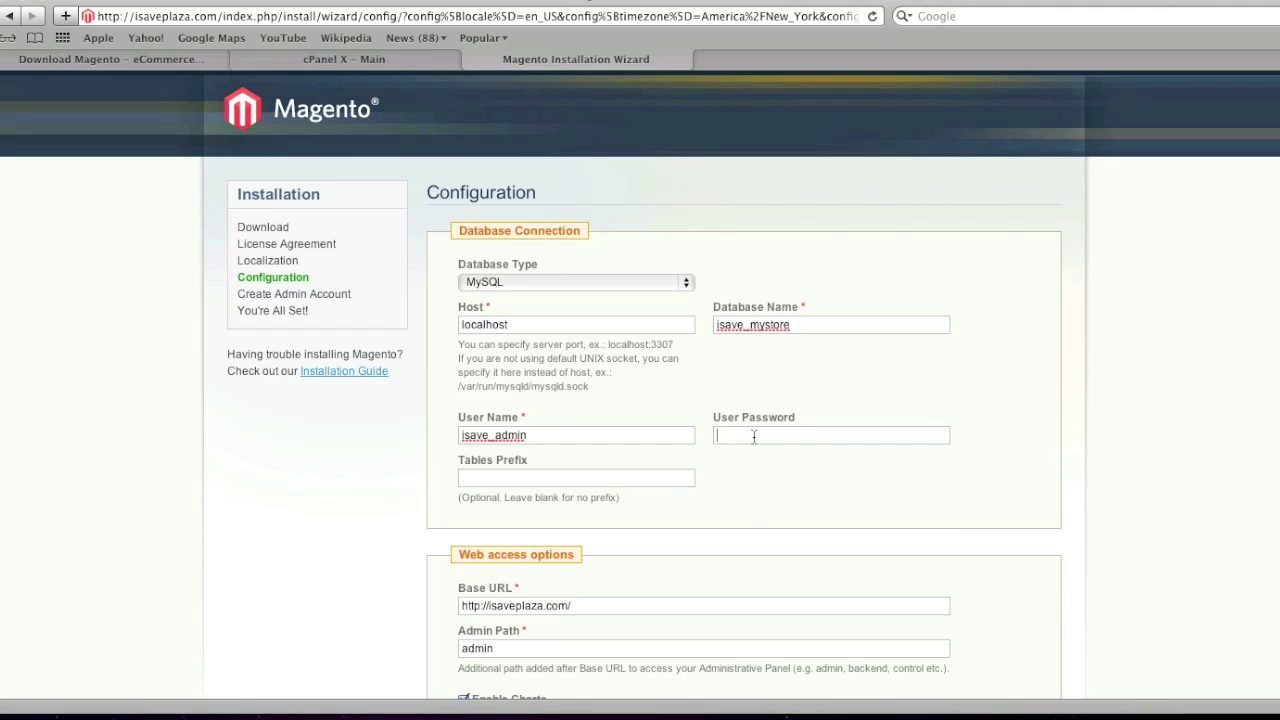
{"action": "type", "text": "•••••••••••••"}
Enable Skip Base URL Validation, Apache rewrites, secure URLs and SSL options, then submit
{"action": "scroll", "coordinate": [519, 471], "scroll_direction": "down", "scroll_amount": 5}
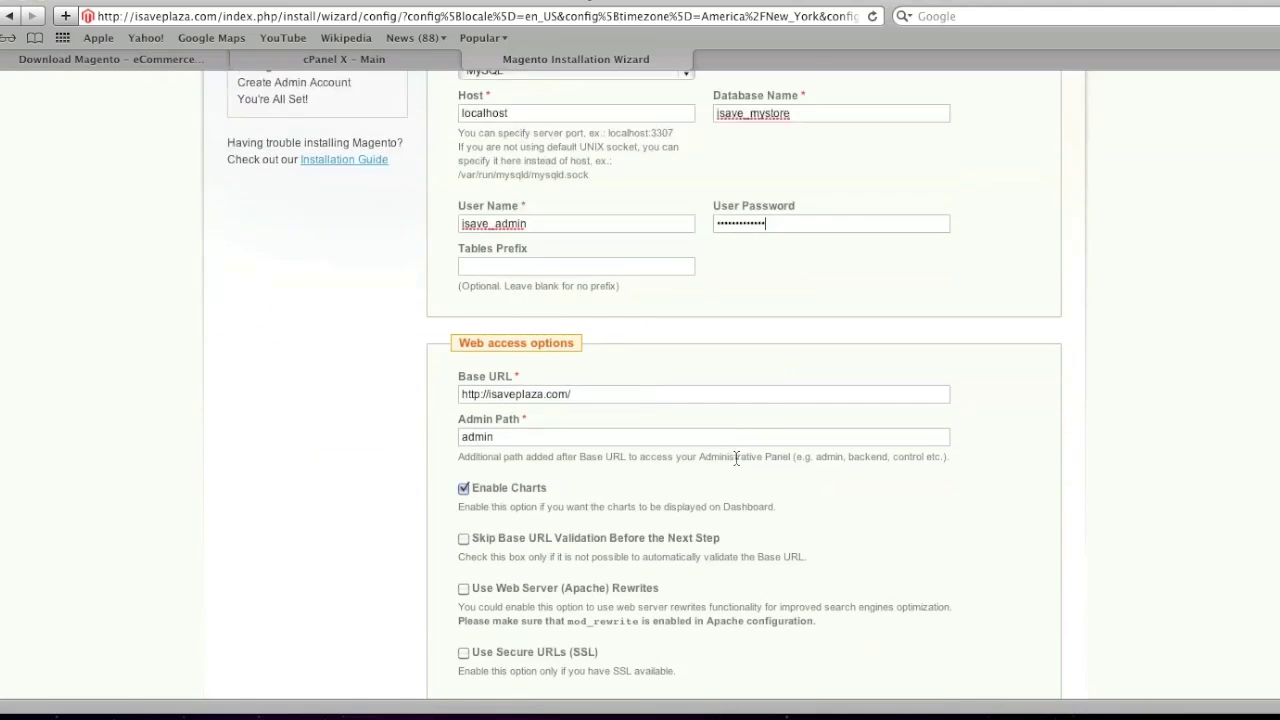
{"action": "left_click", "coordinate": [464, 476]}
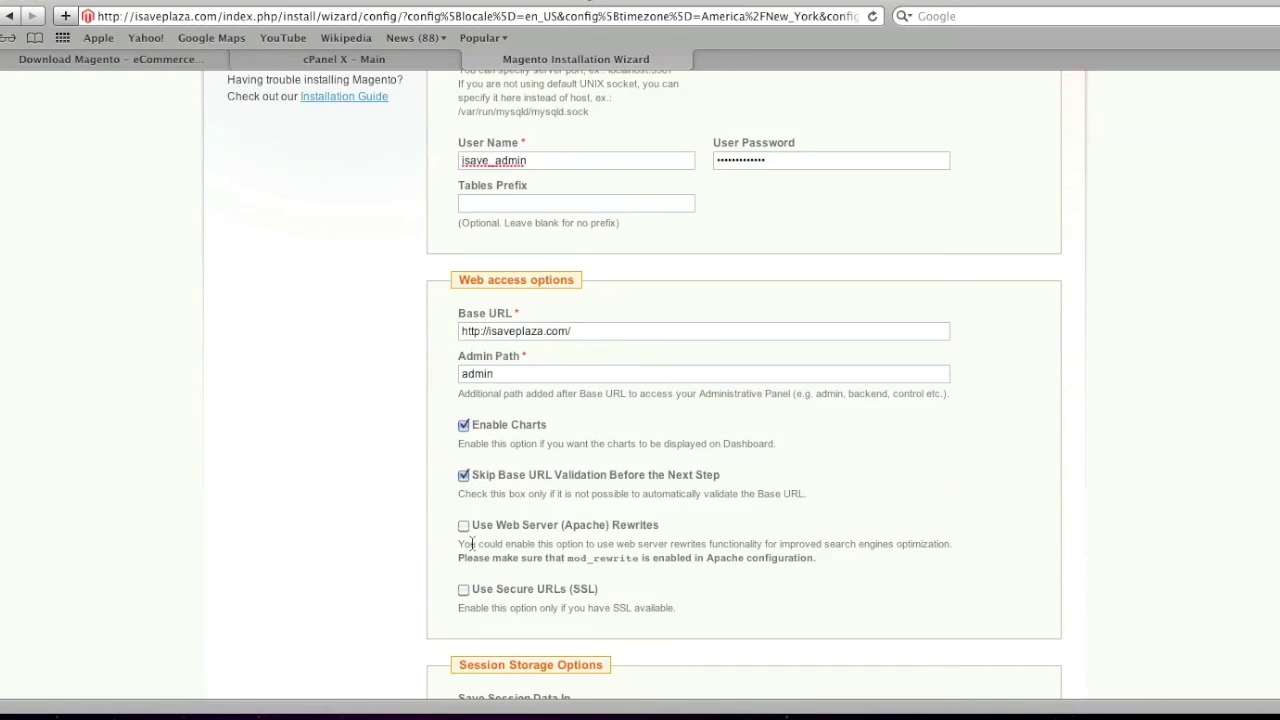
{"action": "left_click", "coordinate": [464, 525]}
{"action": "left_click", "coordinate": [464, 590]}
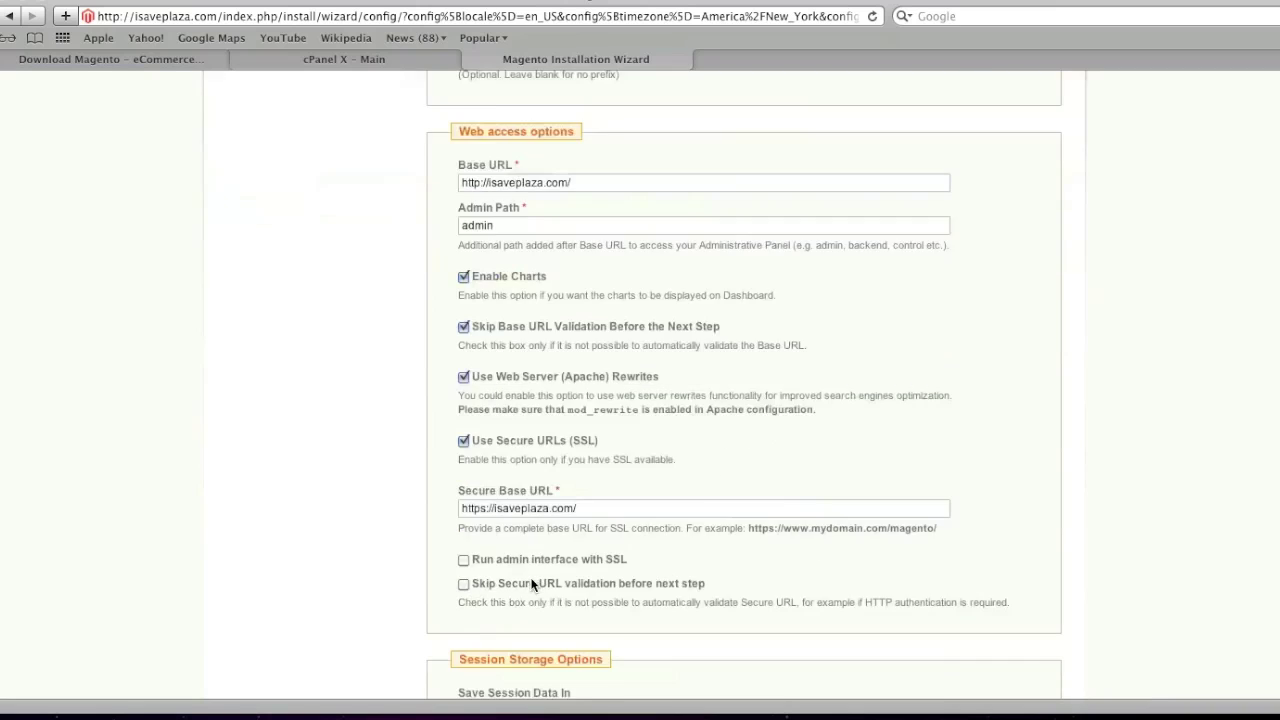
{"action": "scroll", "coordinate": [523, 574], "scroll_direction": "down", "scroll_amount": 7}
{"action": "left_click", "coordinate": [463, 335]}
{"action": "left_click", "coordinate": [1022, 572]}
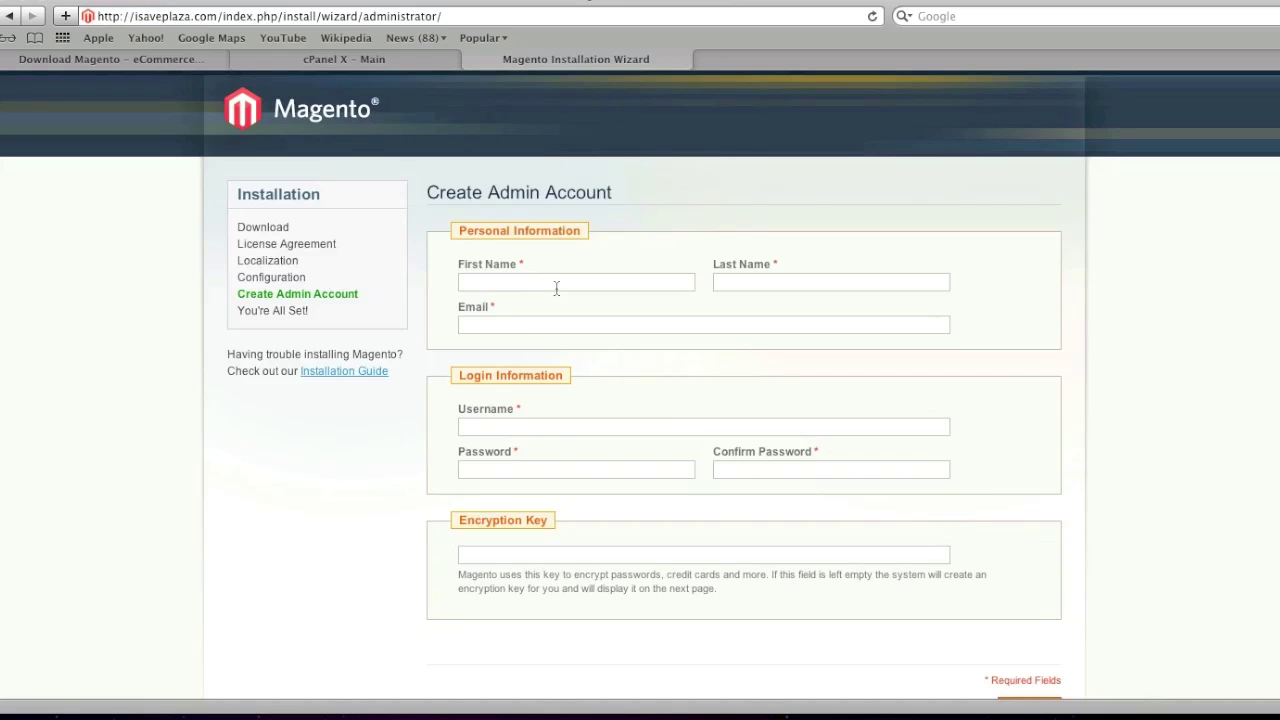
Enter the admin's name and login details, finish setup, and go to the frontend
{"action": "left_click", "coordinate": [556, 283]}
{"action": "type", "text": "John"}
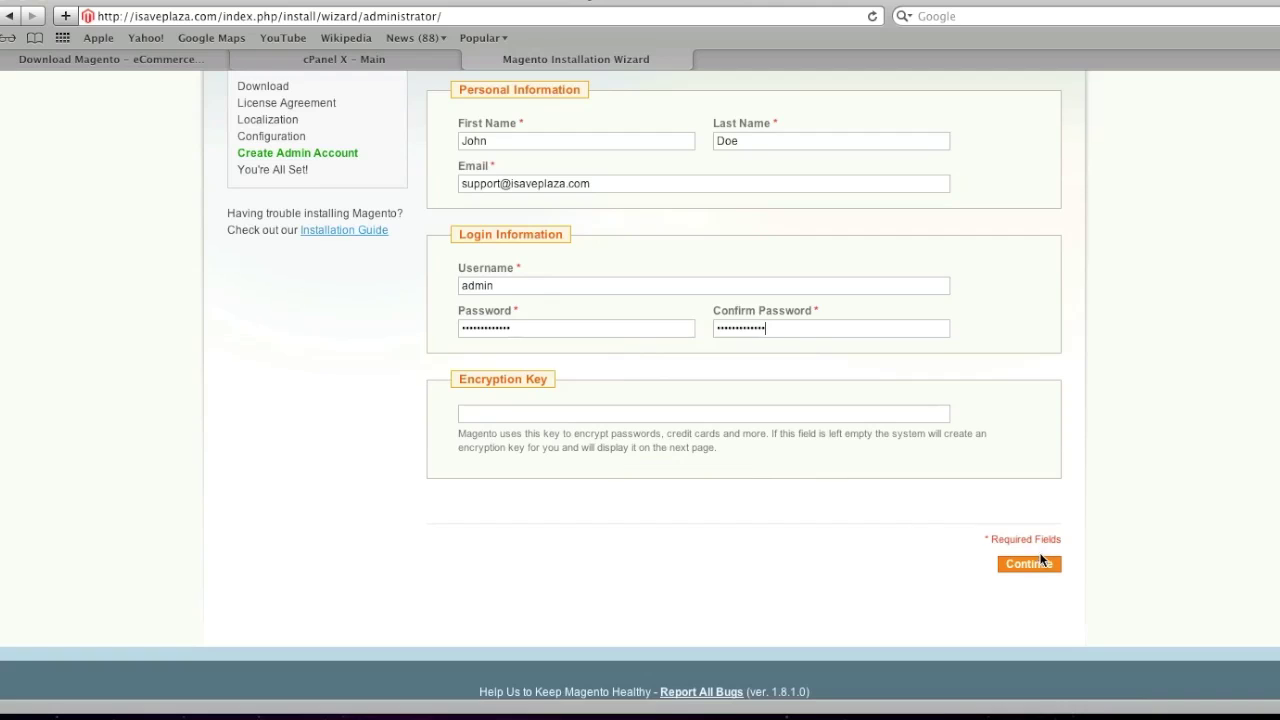
{"action": "left_click", "coordinate": [1030, 563]}
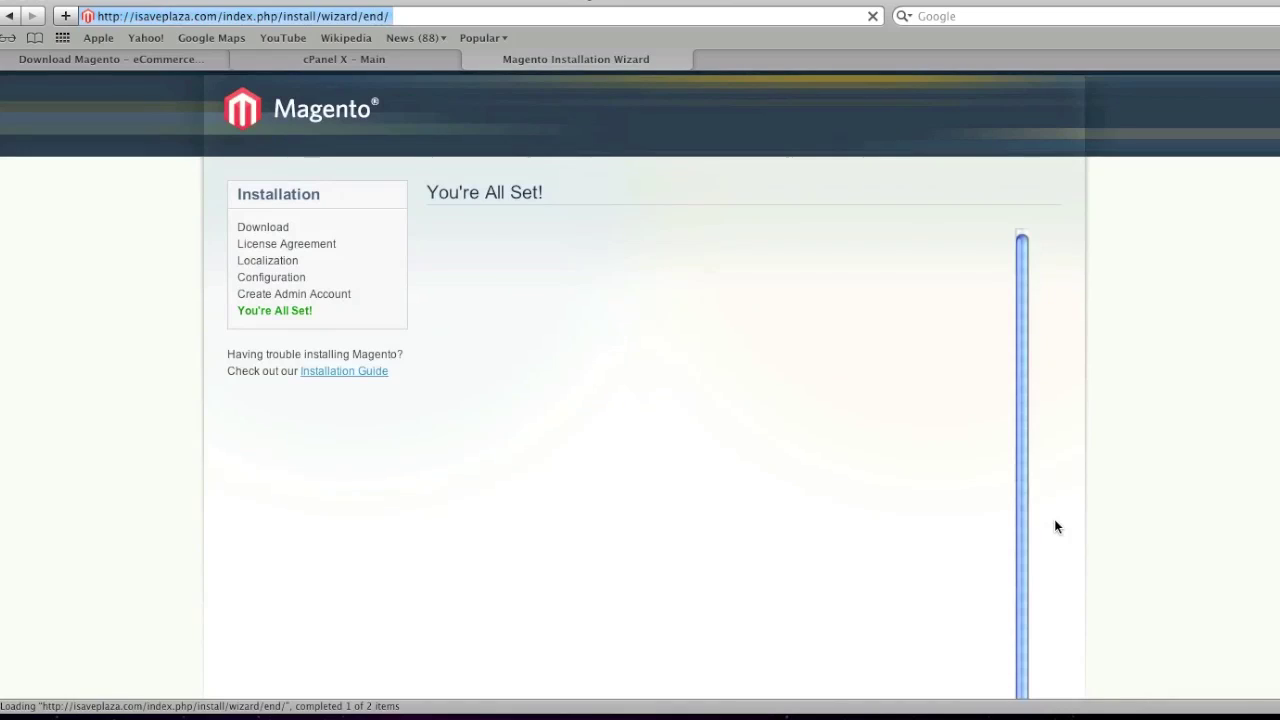
{"action": "scroll", "coordinate": [962, 510], "scroll_direction": "down", "scroll_amount": 5}
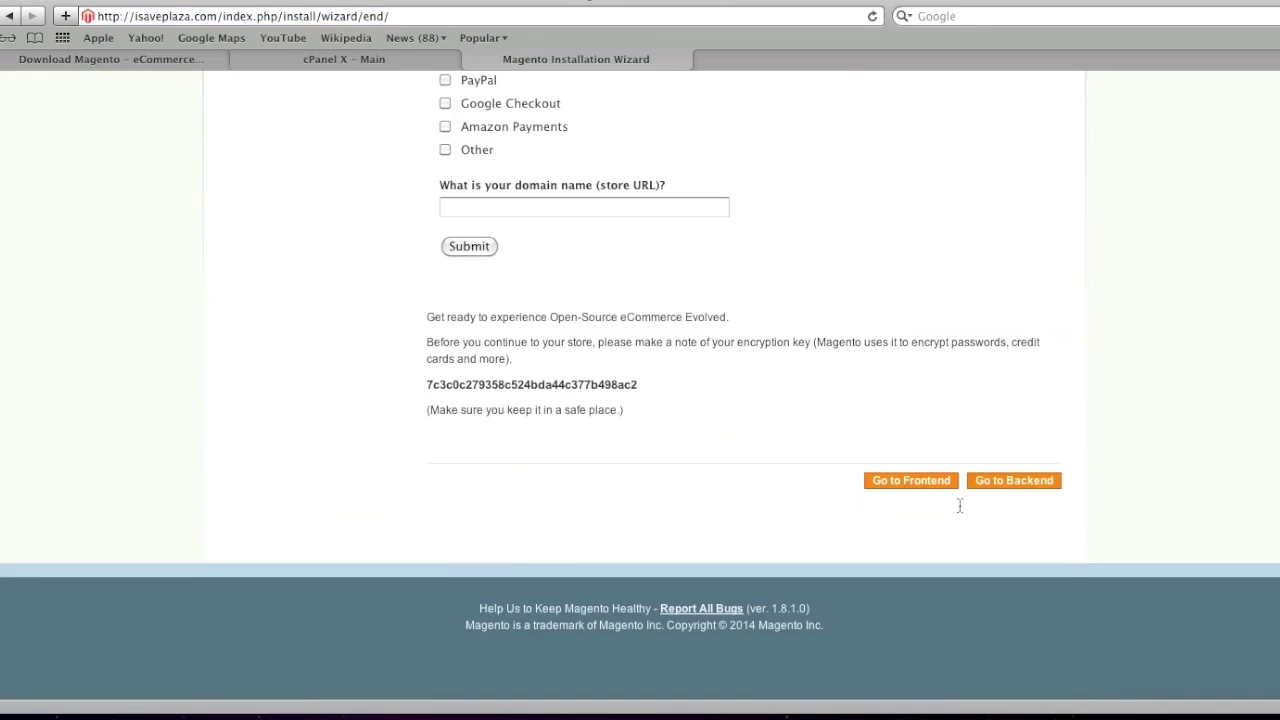
{"action": "left_click", "coordinate": [907, 482]}
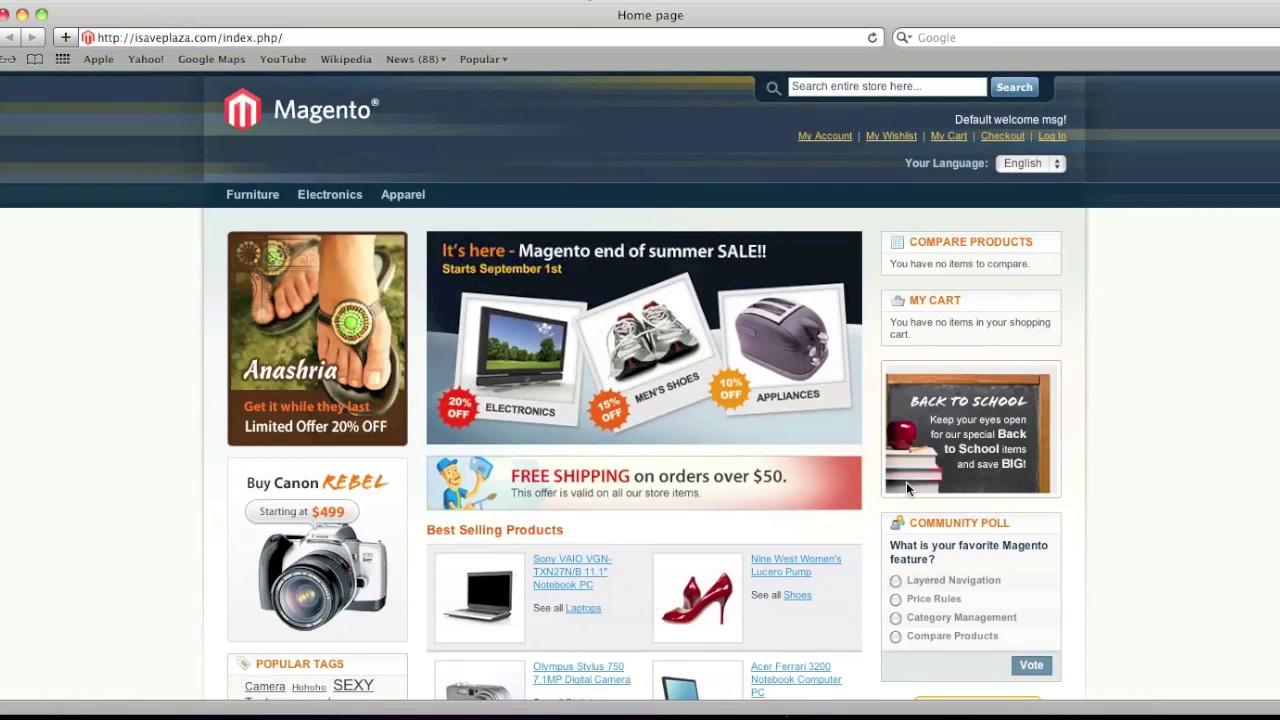
Open the Nine West Women's Lucero Pump page from Best Selling Products
{"action": "scroll", "coordinate": [901, 486], "scroll_direction": "down", "scroll_amount": 3}
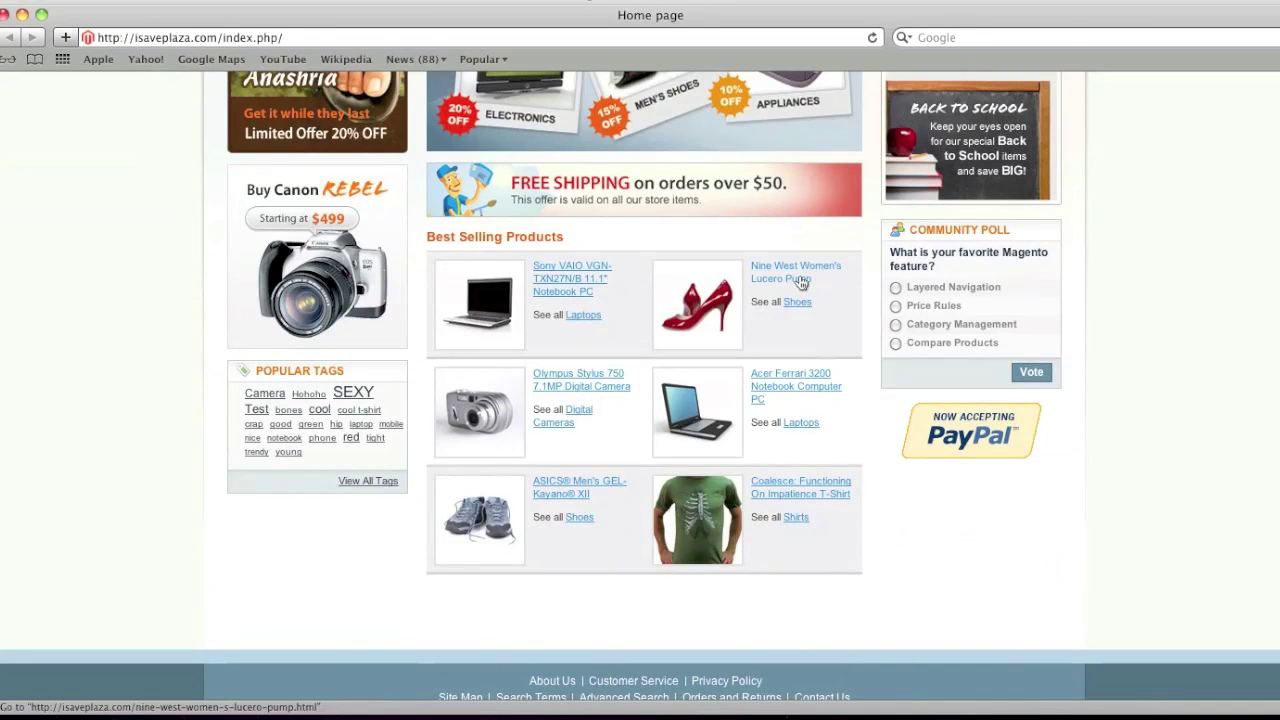
{"action": "left_click", "coordinate": [802, 283]}
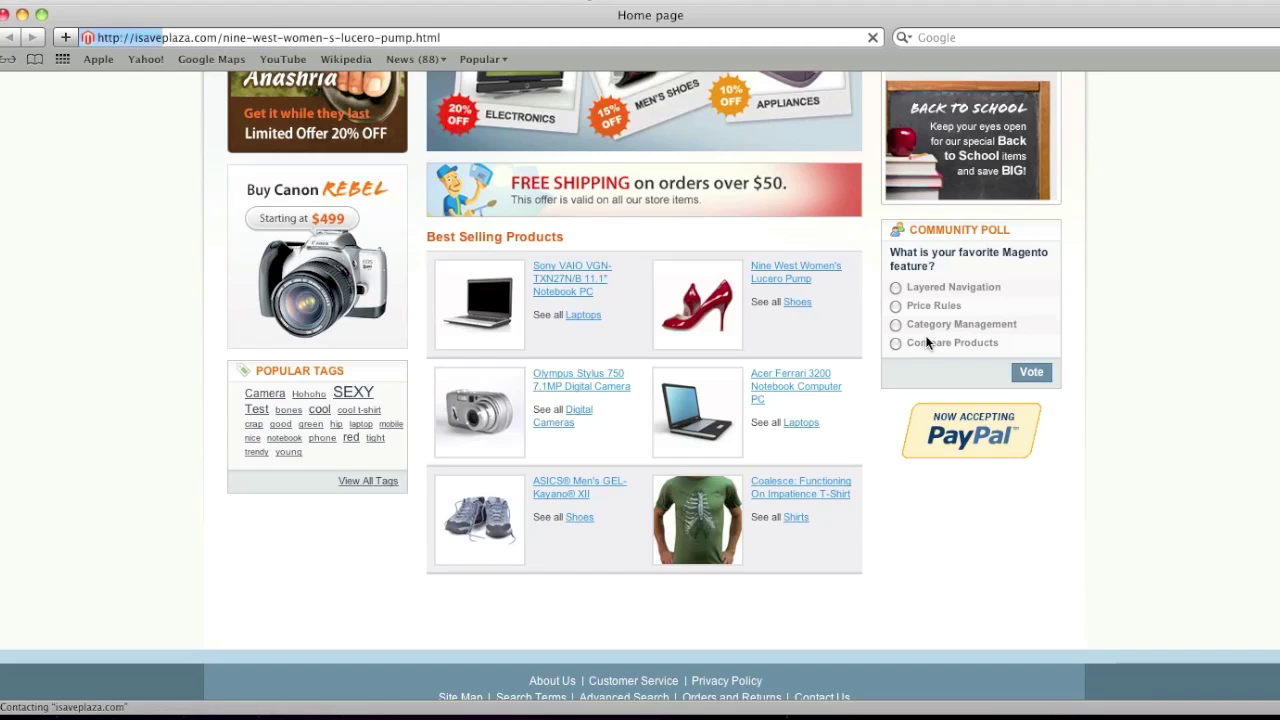